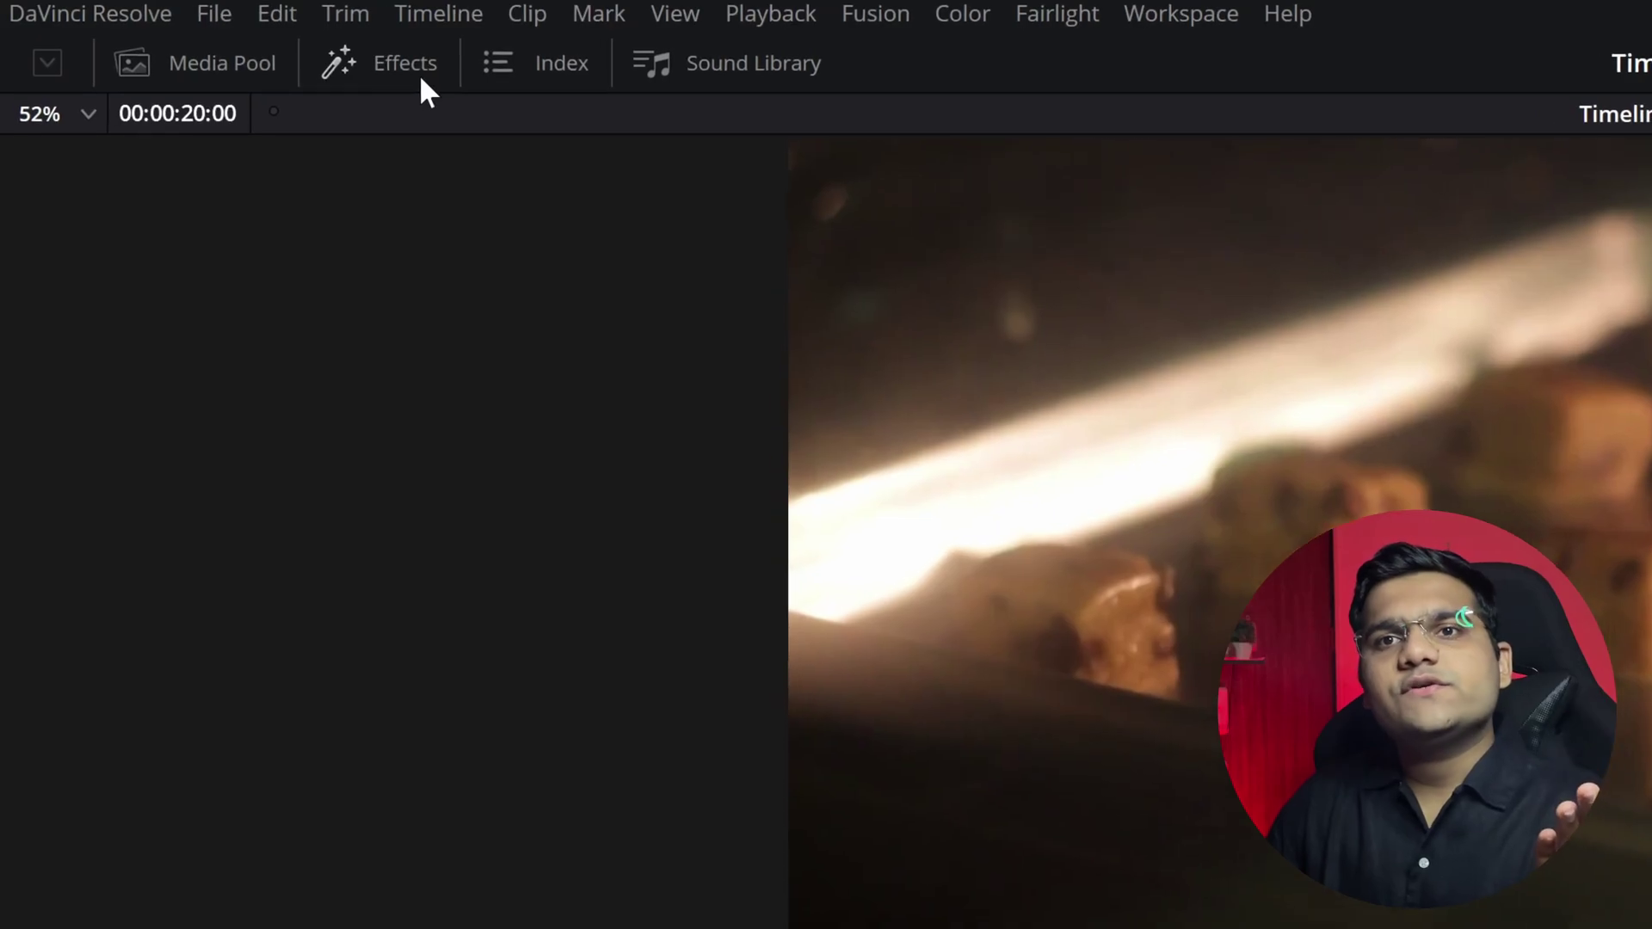
- Drop a Text+ title onto V2 above the cookie clip and show its Inspector properties
click(419, 74)
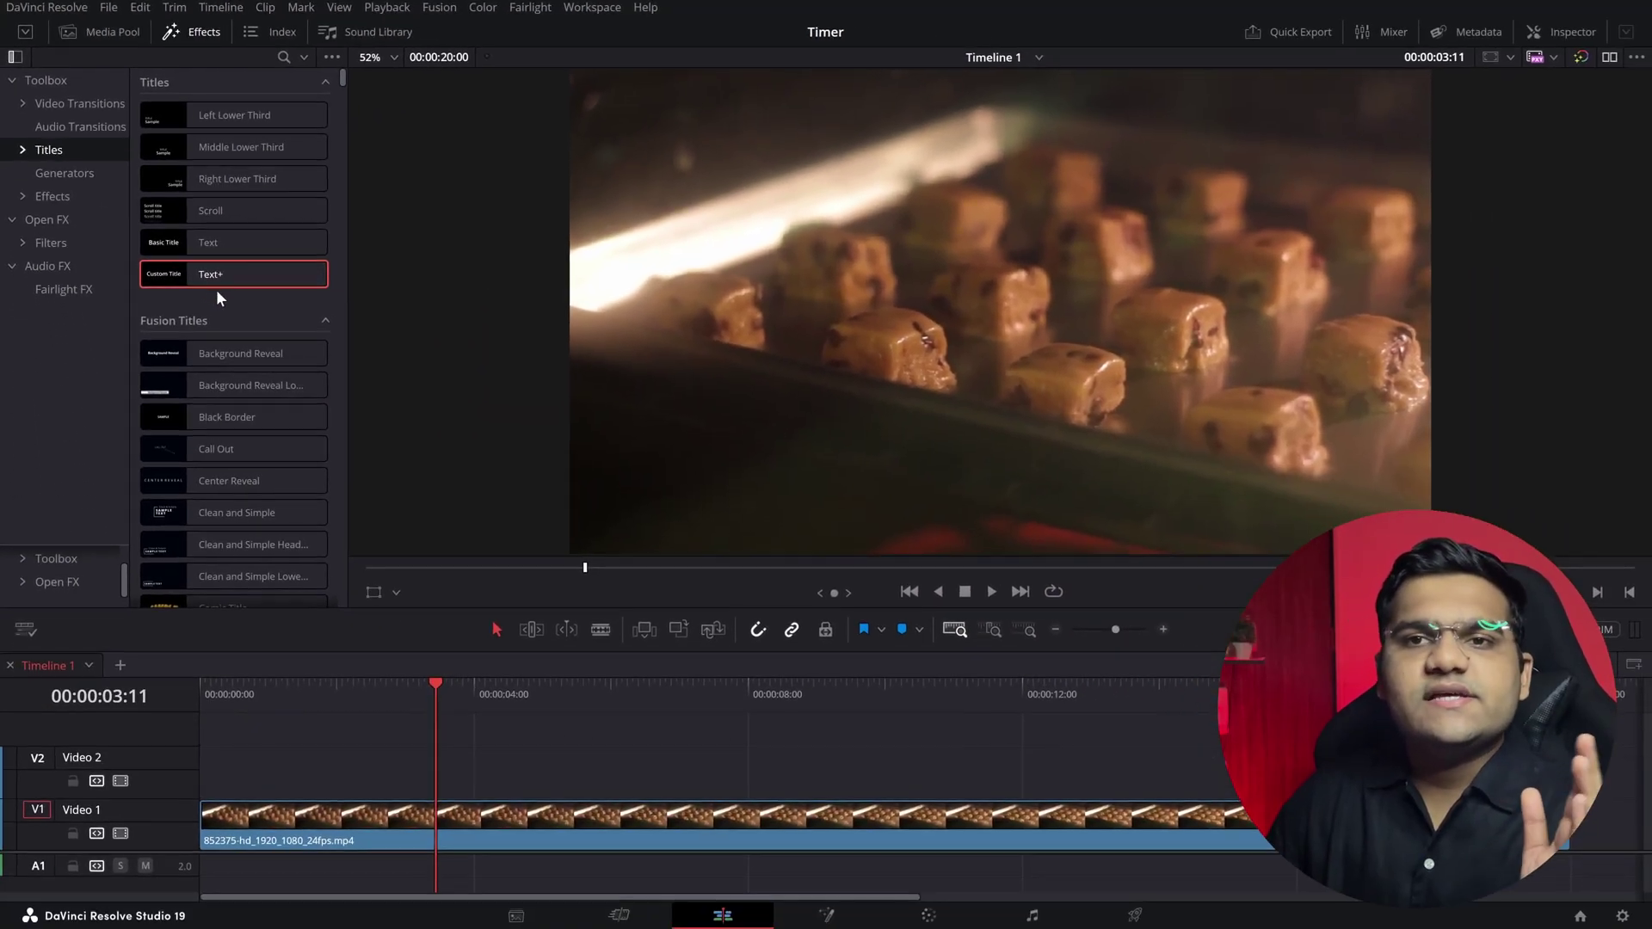
drag(224, 286, 298, 767)
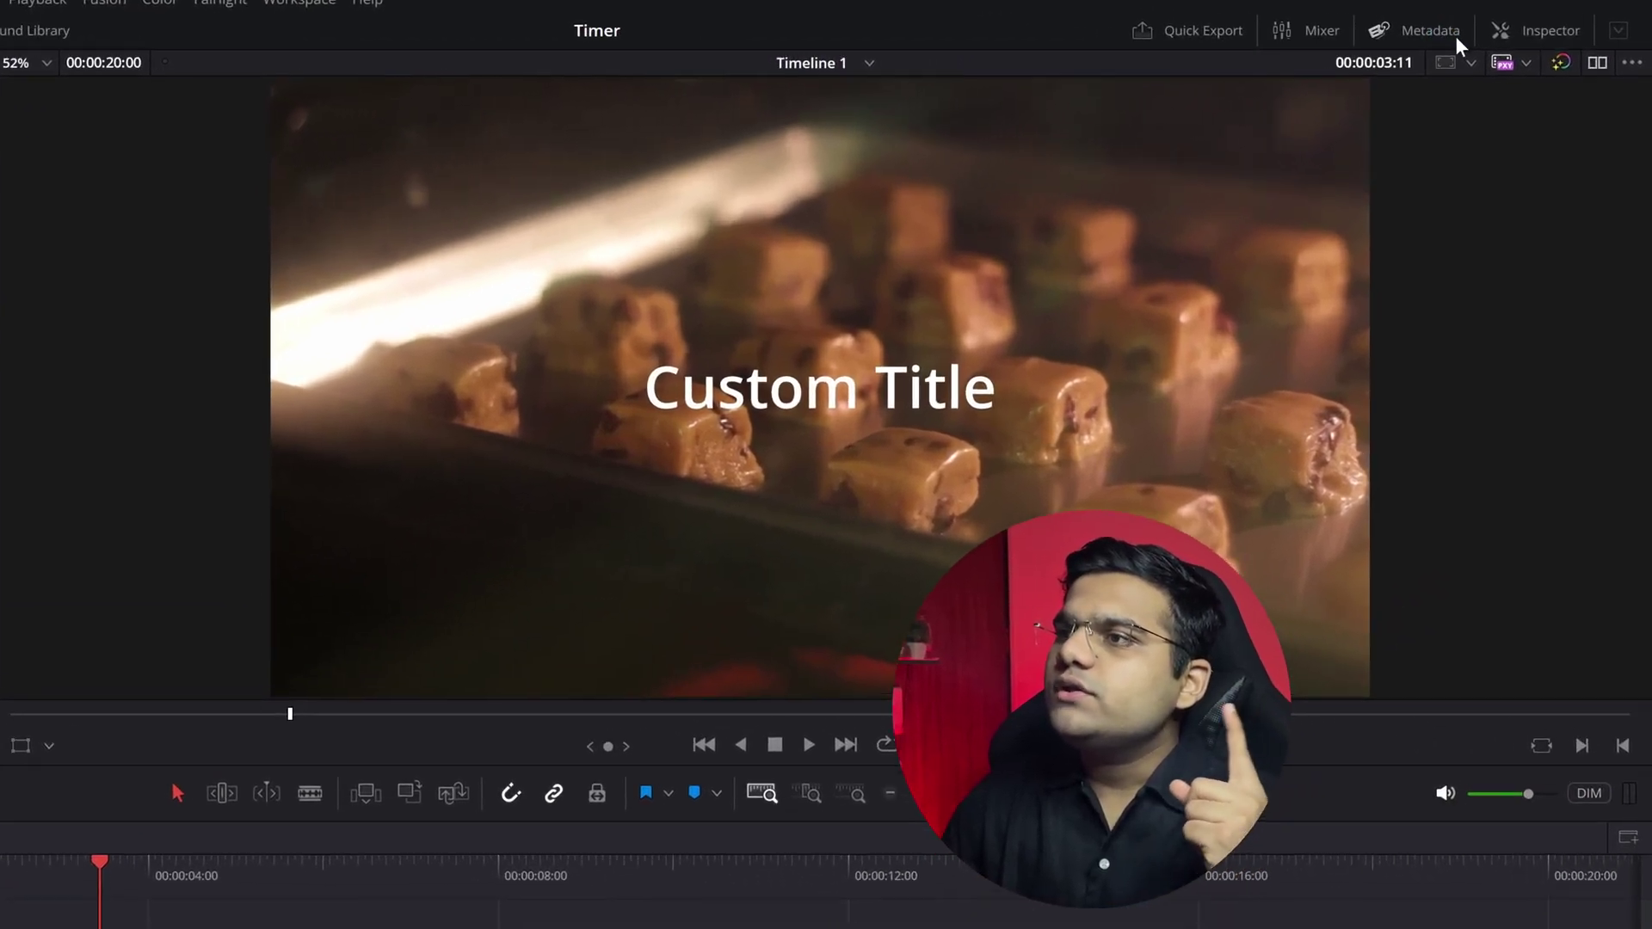
click(1546, 34)
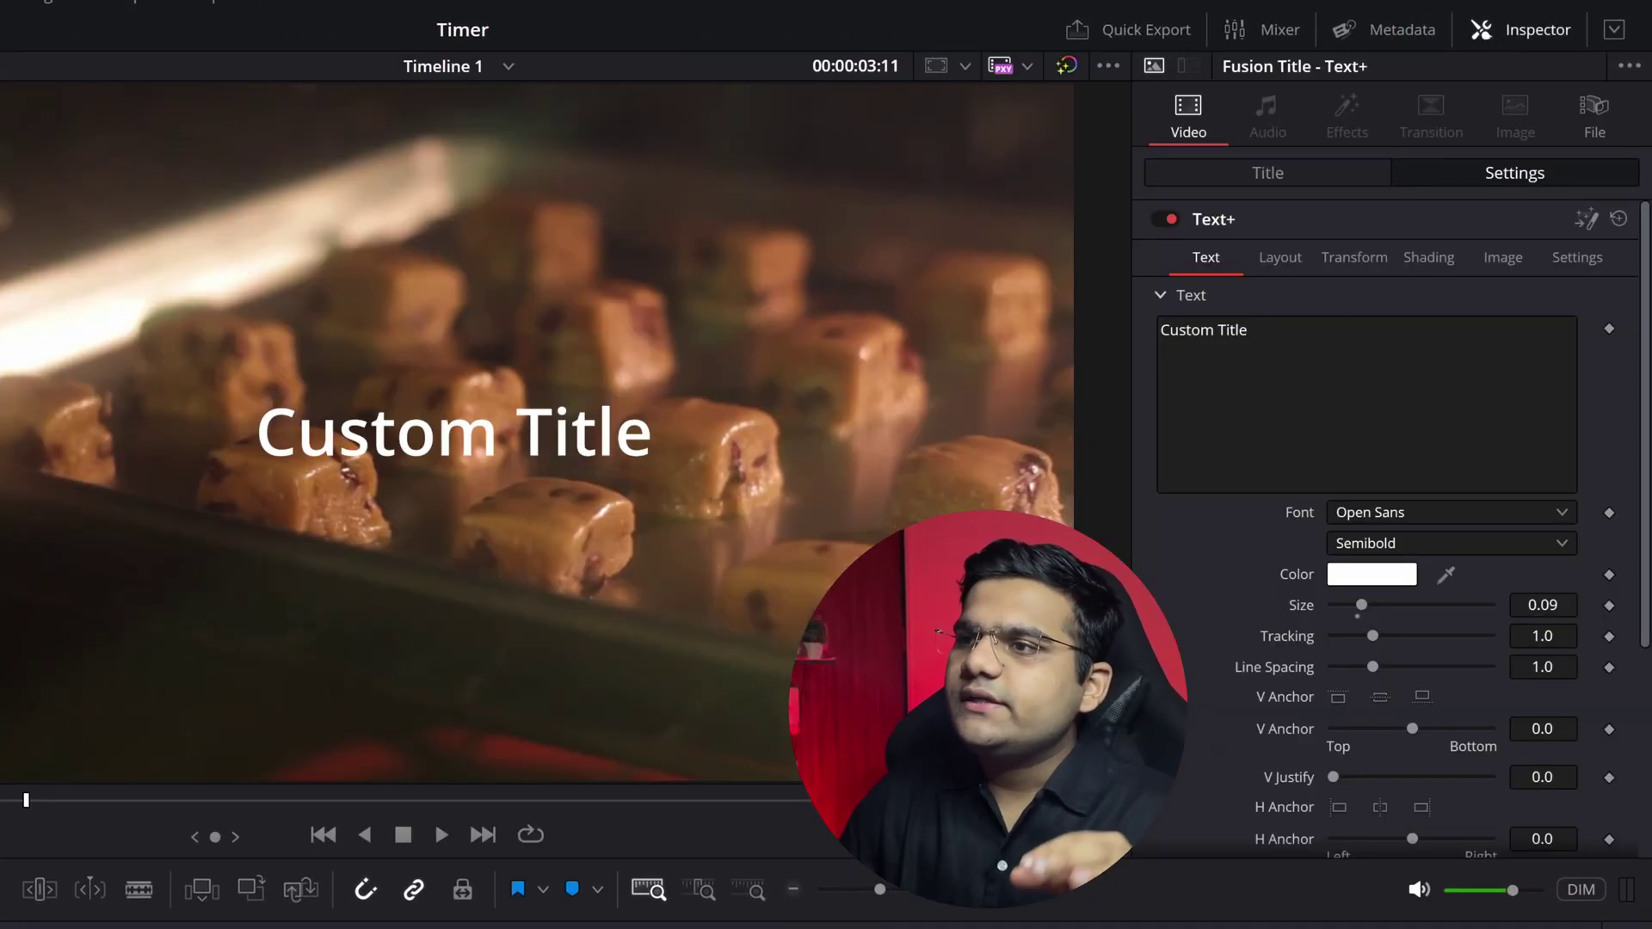
- Switch the Text+ text to TimeCode and play from the start to watch it run
right_click(1284, 374)
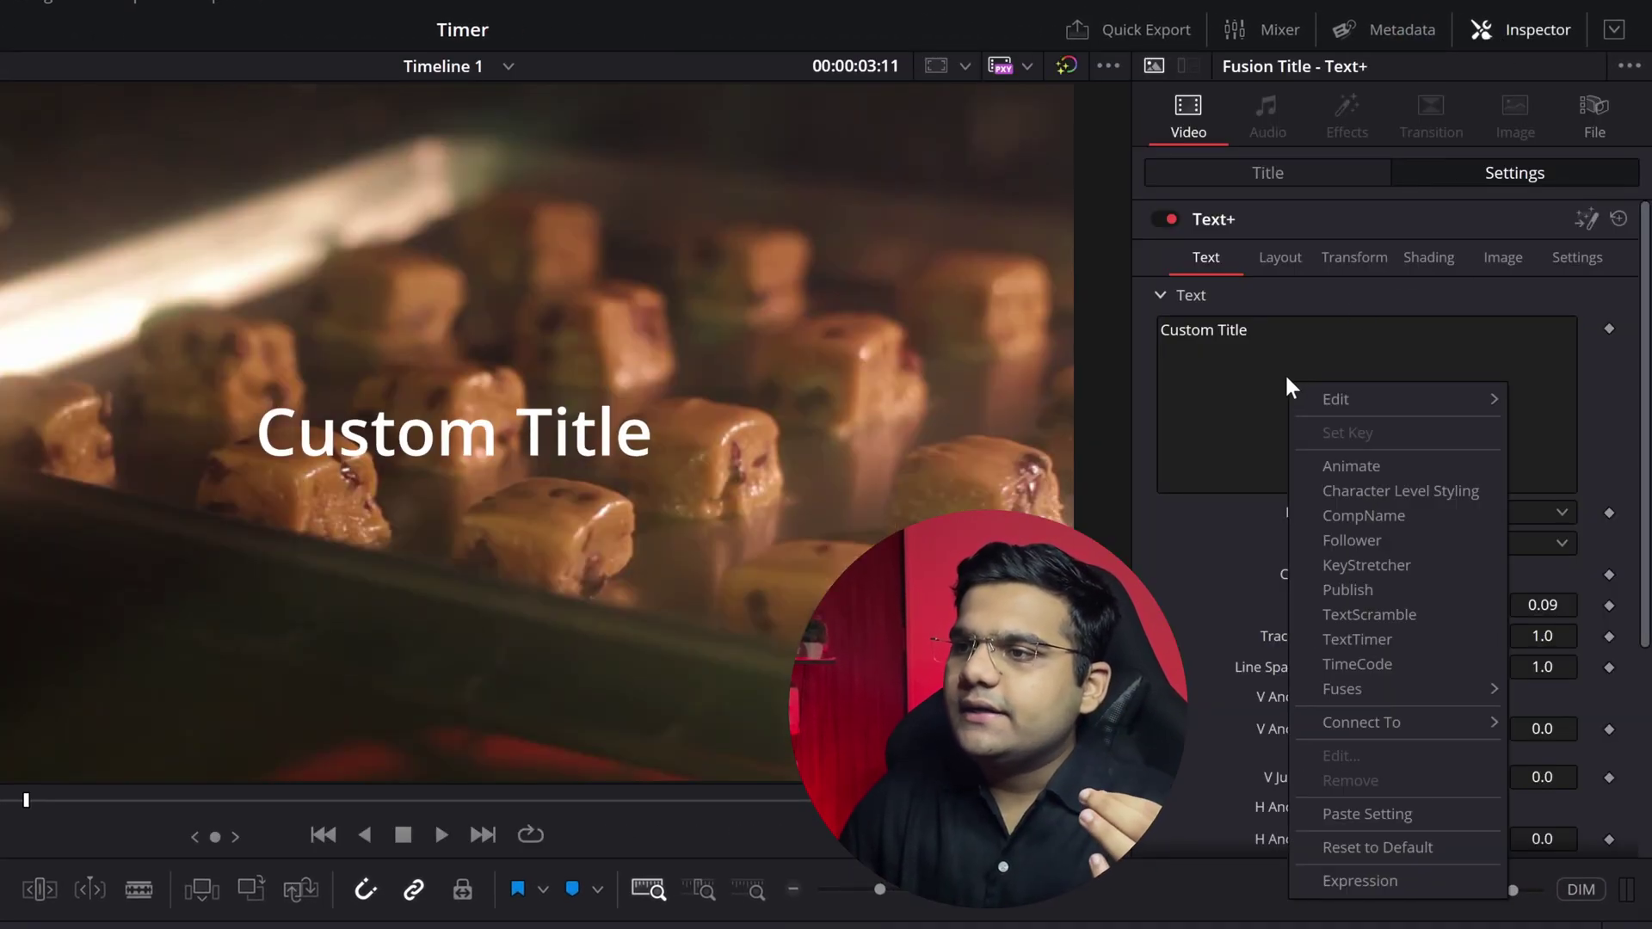
click(1420, 664)
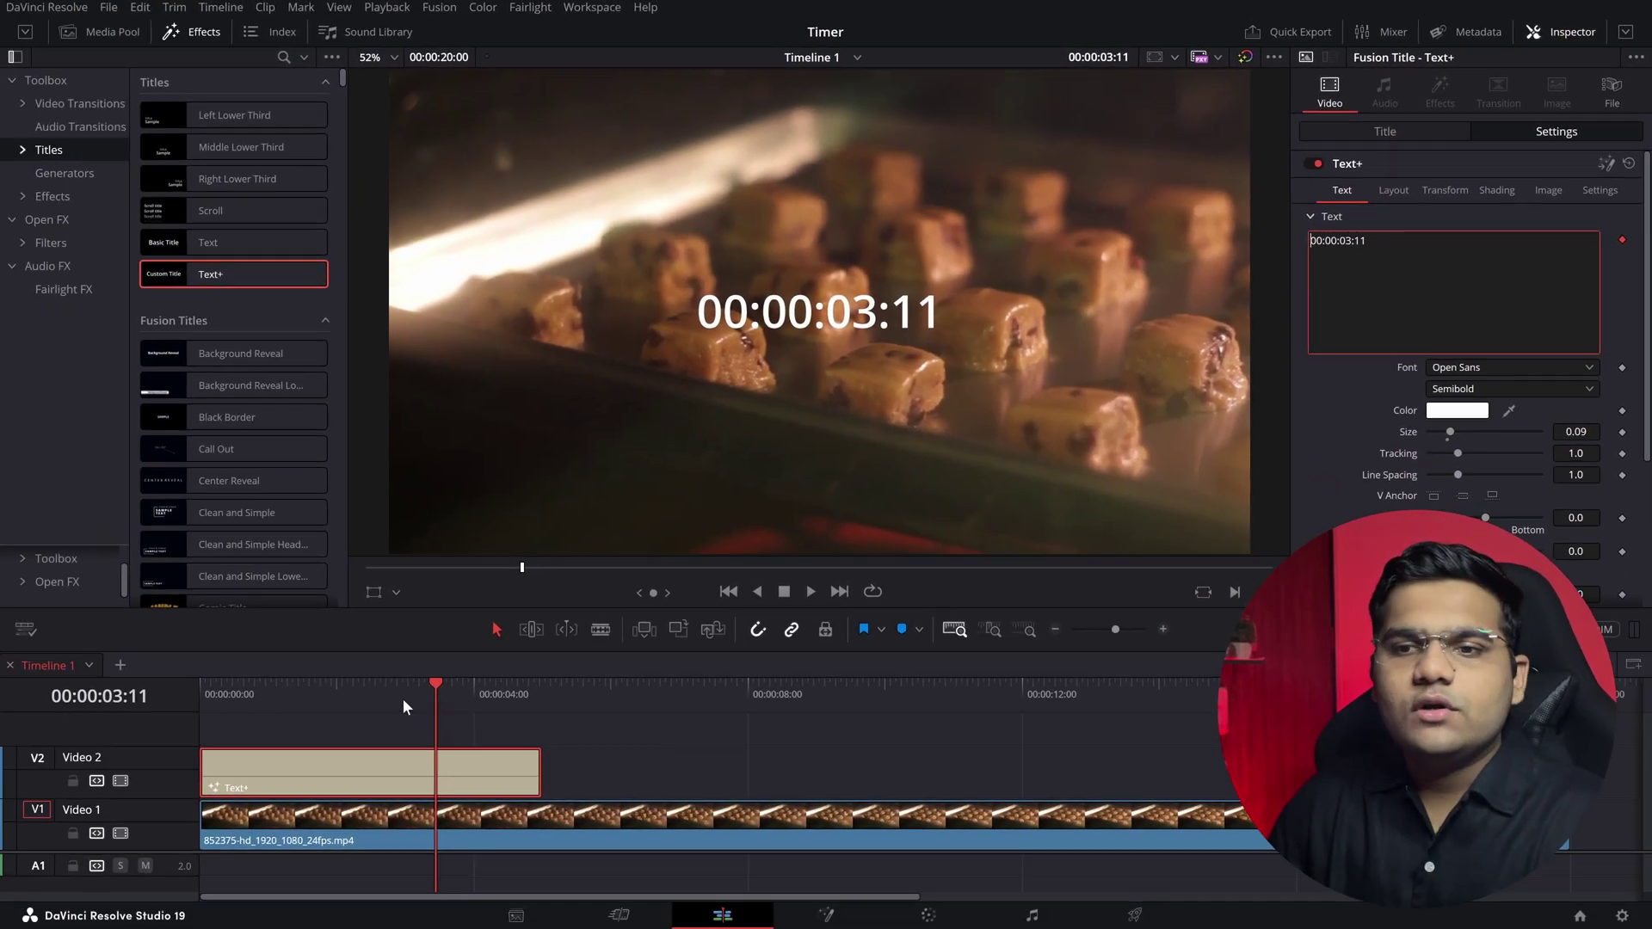
drag(404, 705, 168, 716)
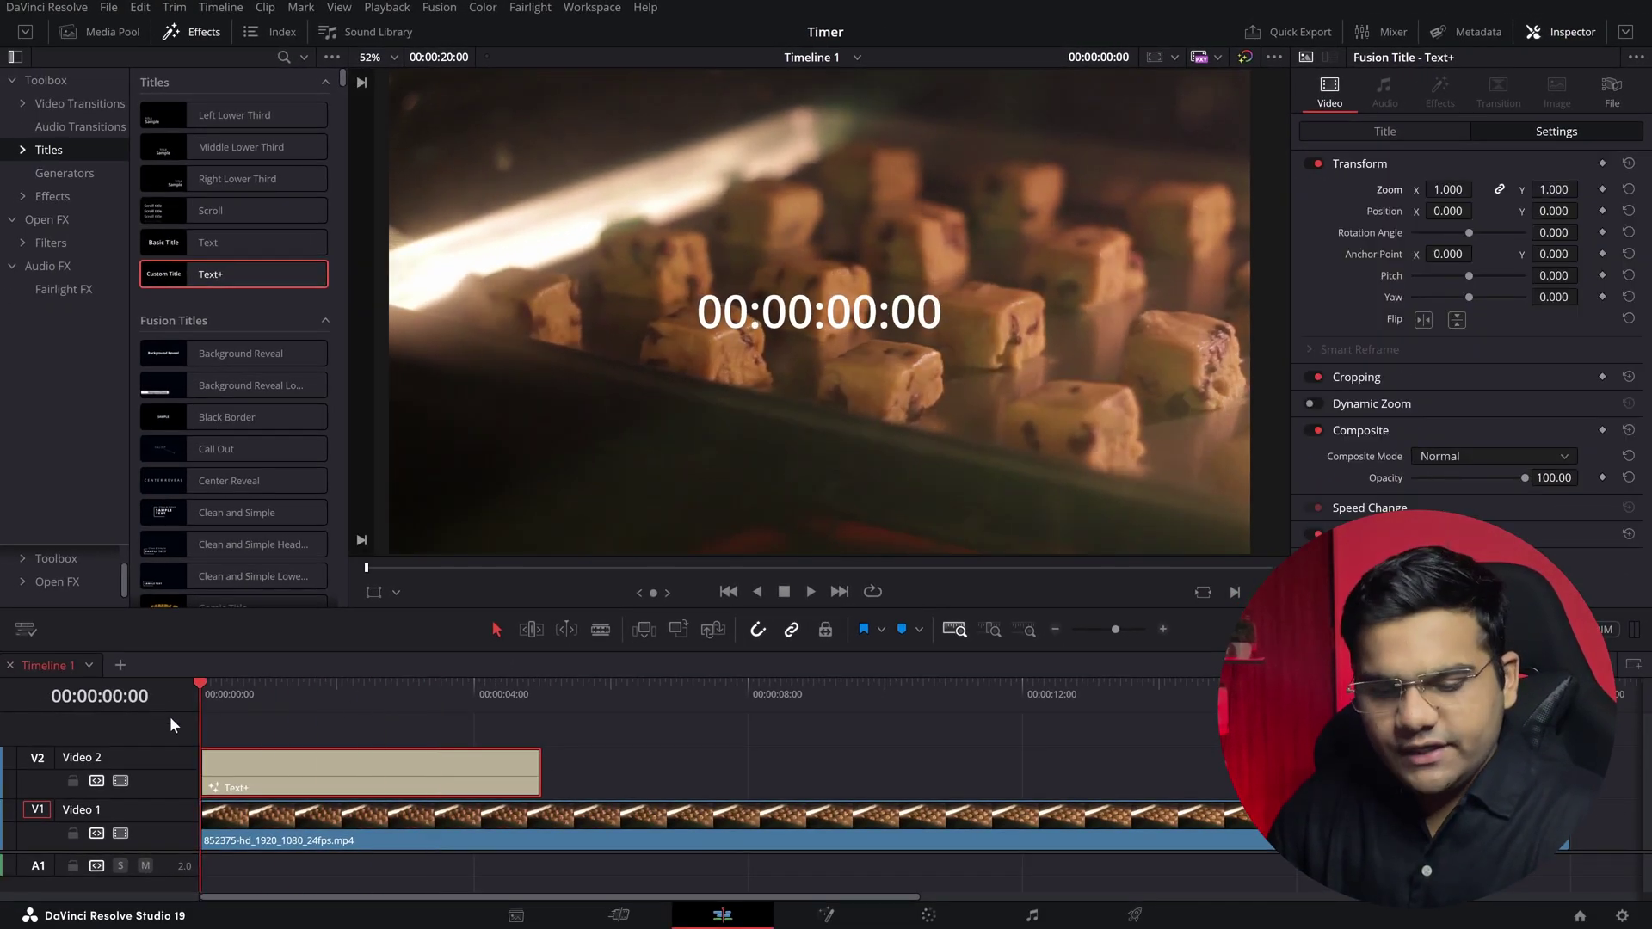
key(space)
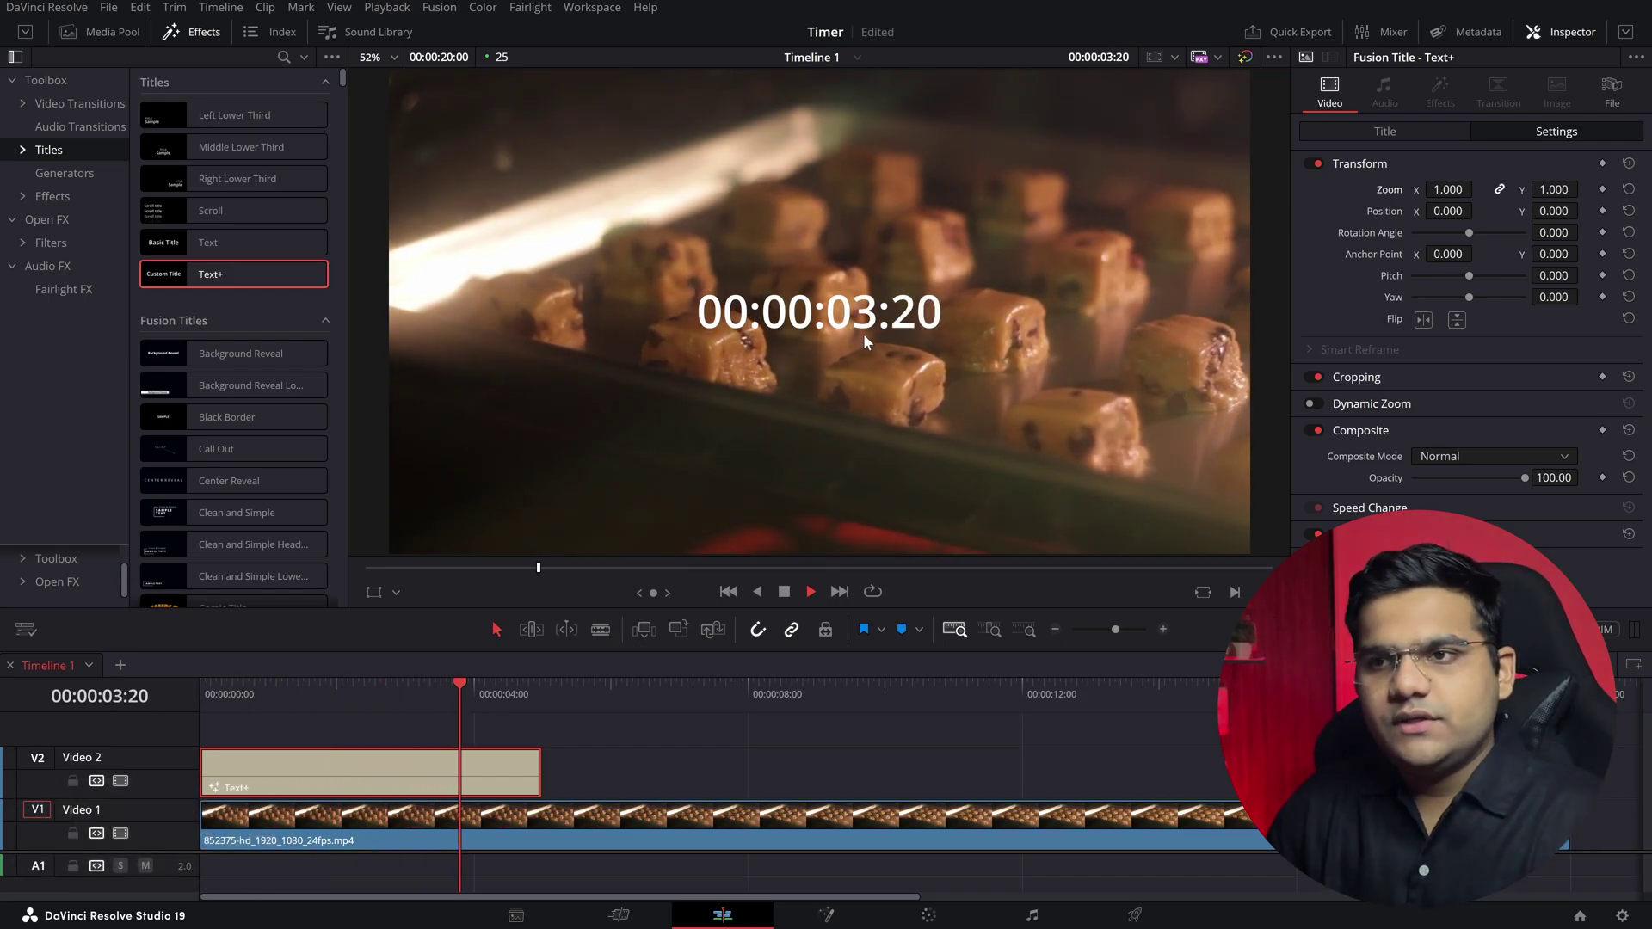
key(space)
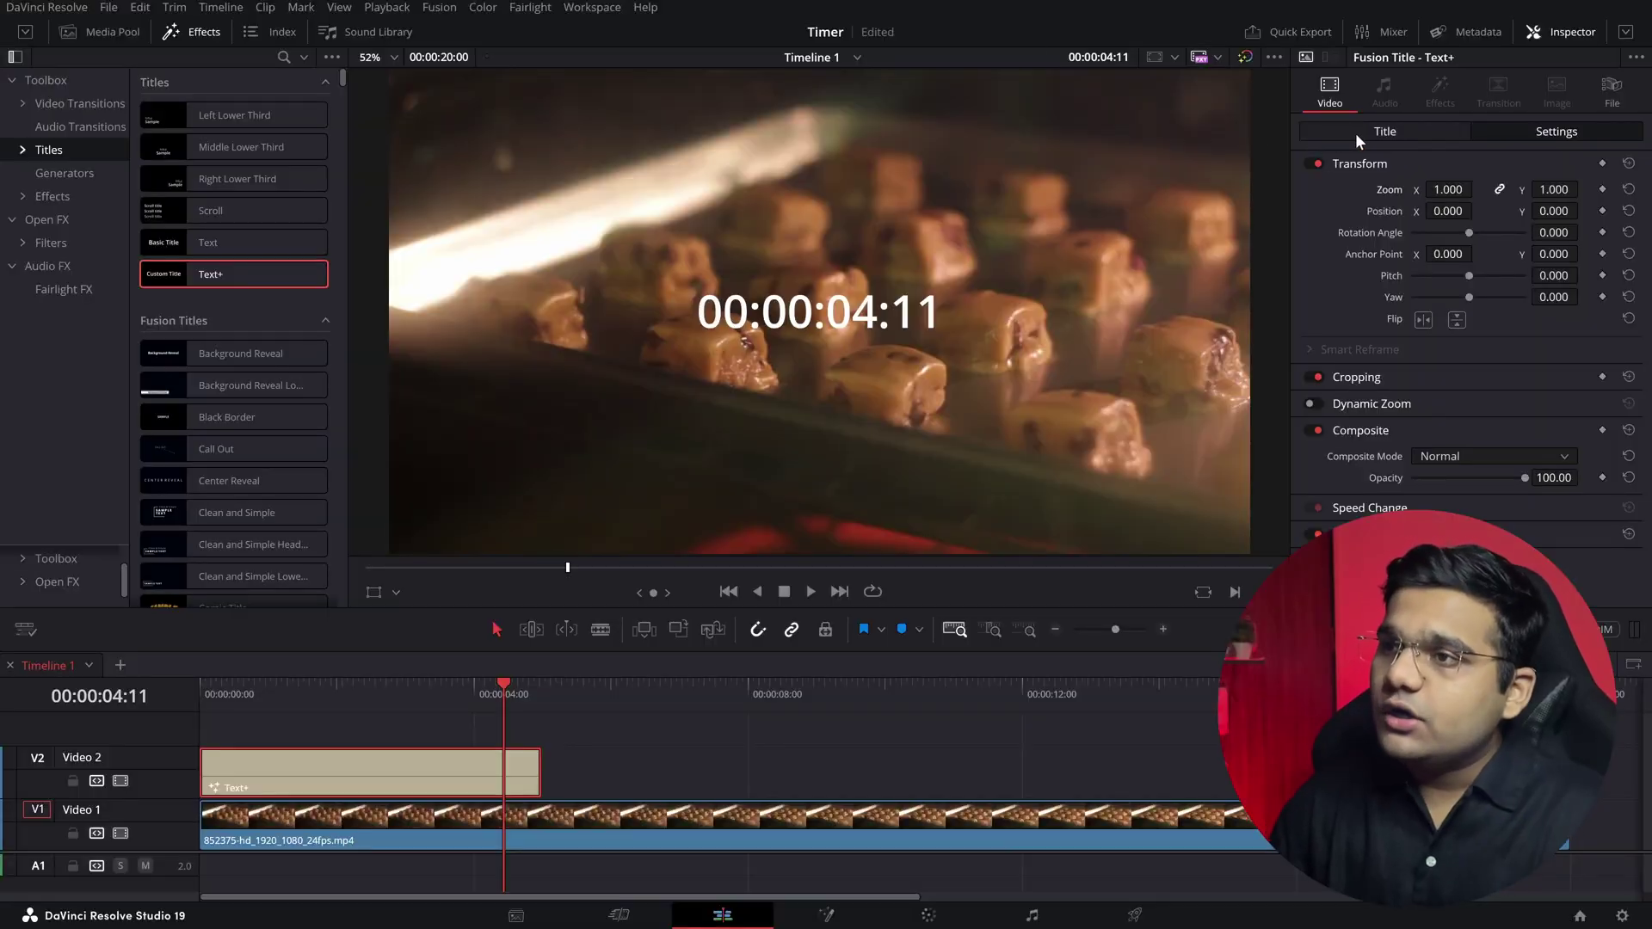
- Trim the timecode to read 00:04 using Write On from 0.244 to 0.678
click(1355, 133)
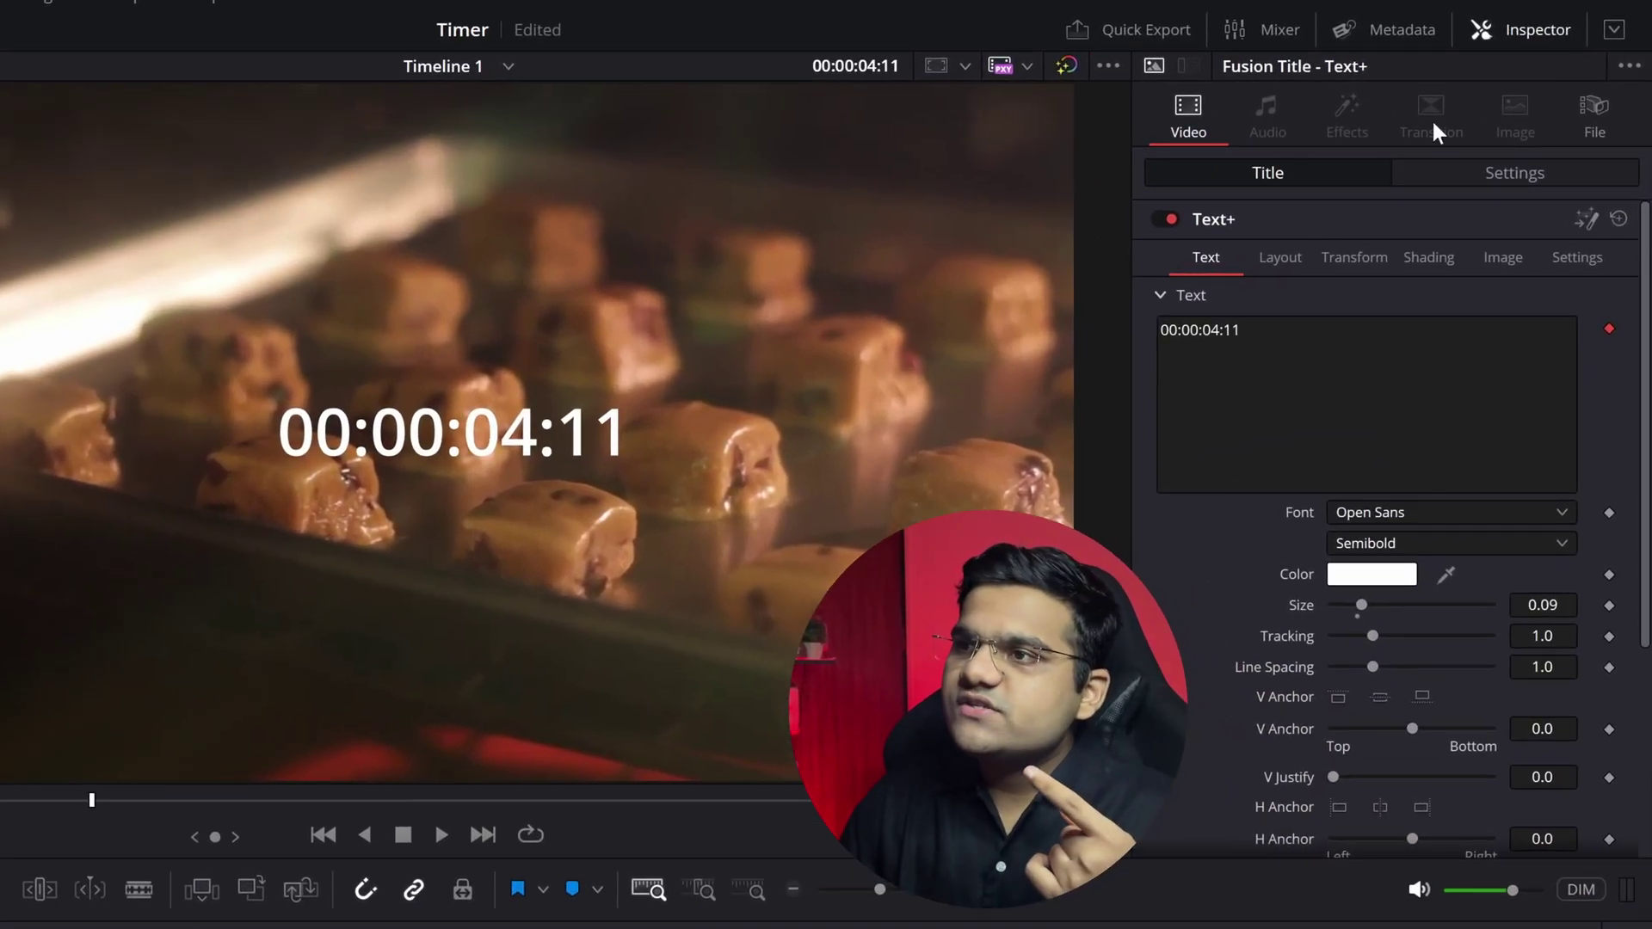
scroll(1278, 425, down, 5)
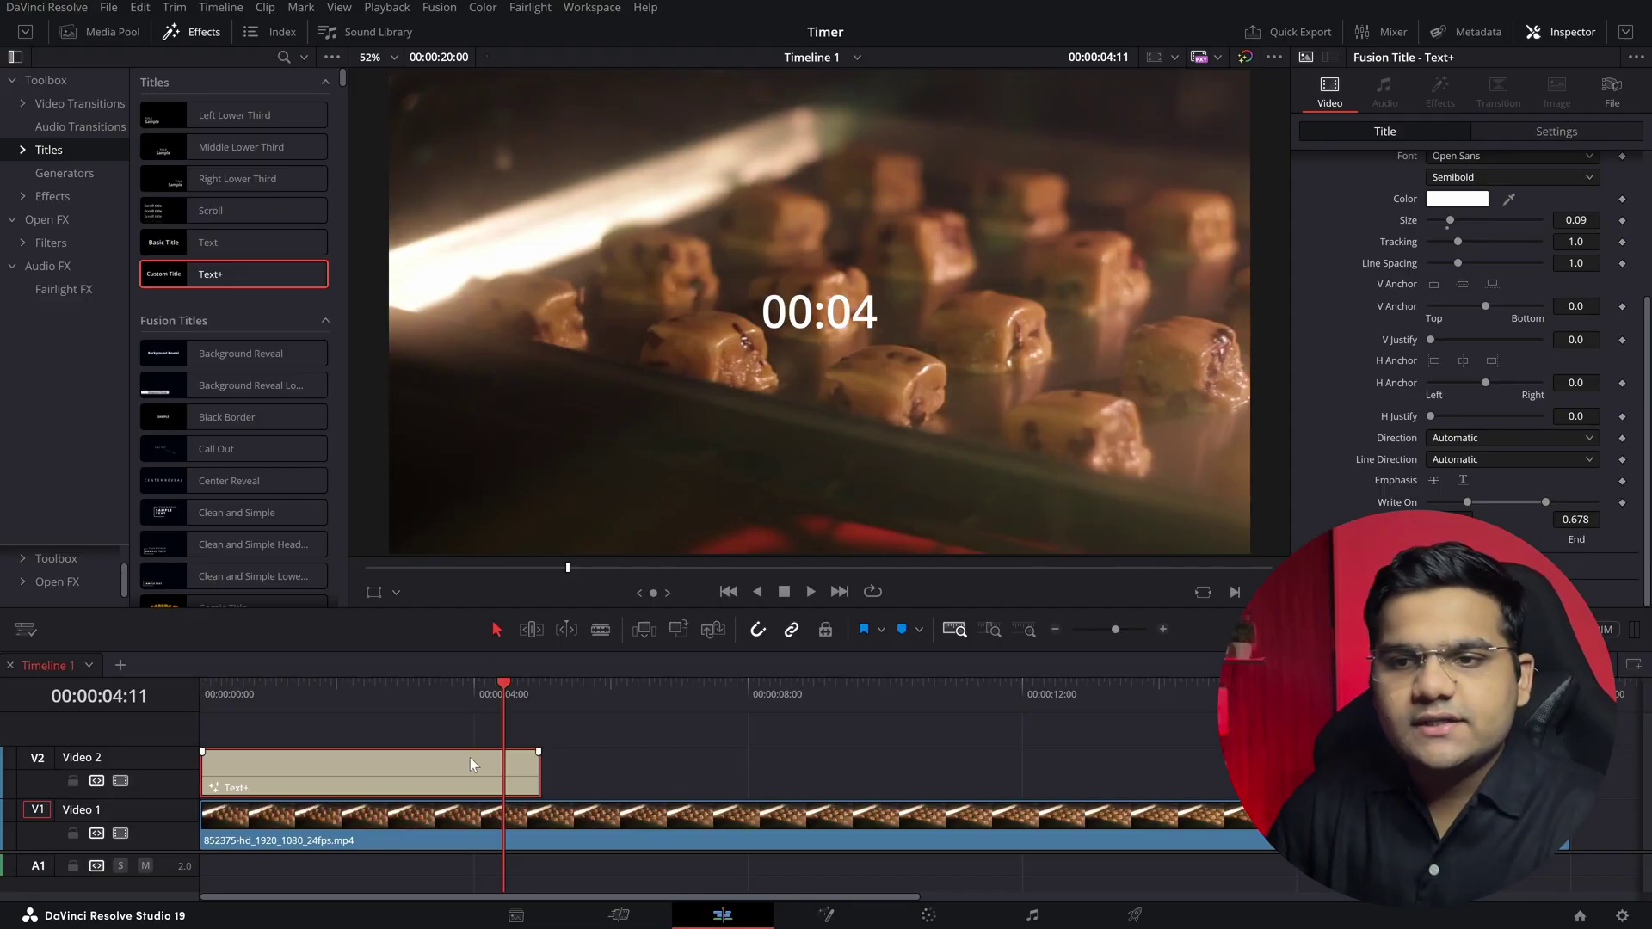
scroll(1583, 162, up, 3)
- Set the timer font to Cal Sans SemiBold and replay it from the start
click(1465, 370)
text(inte)
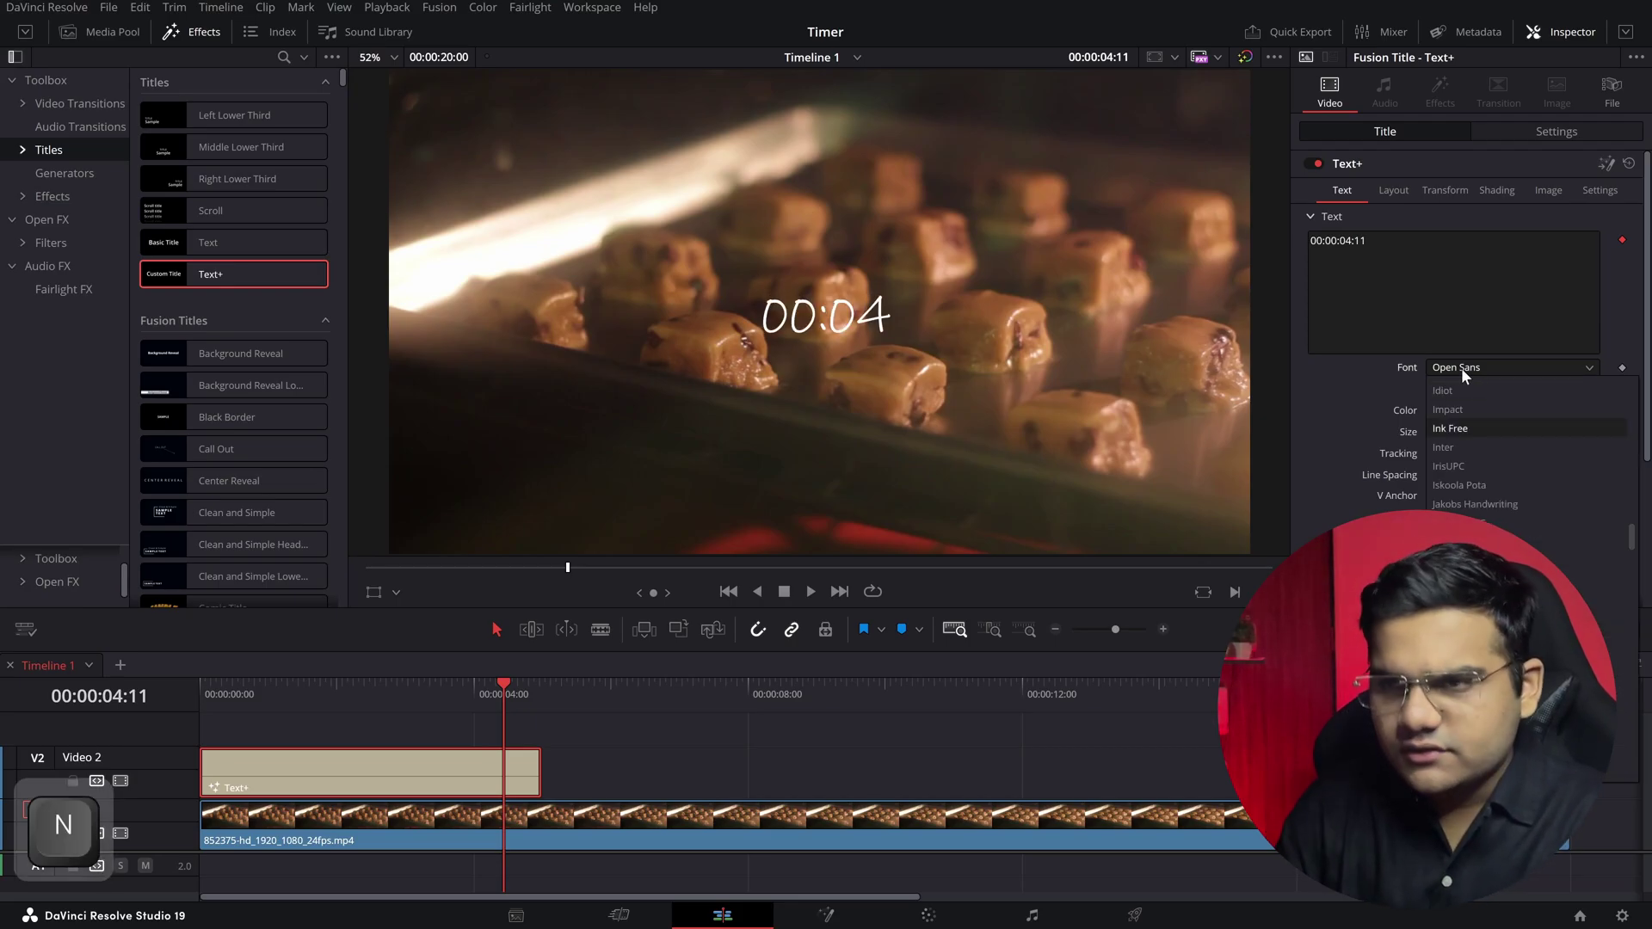
text(rcal)
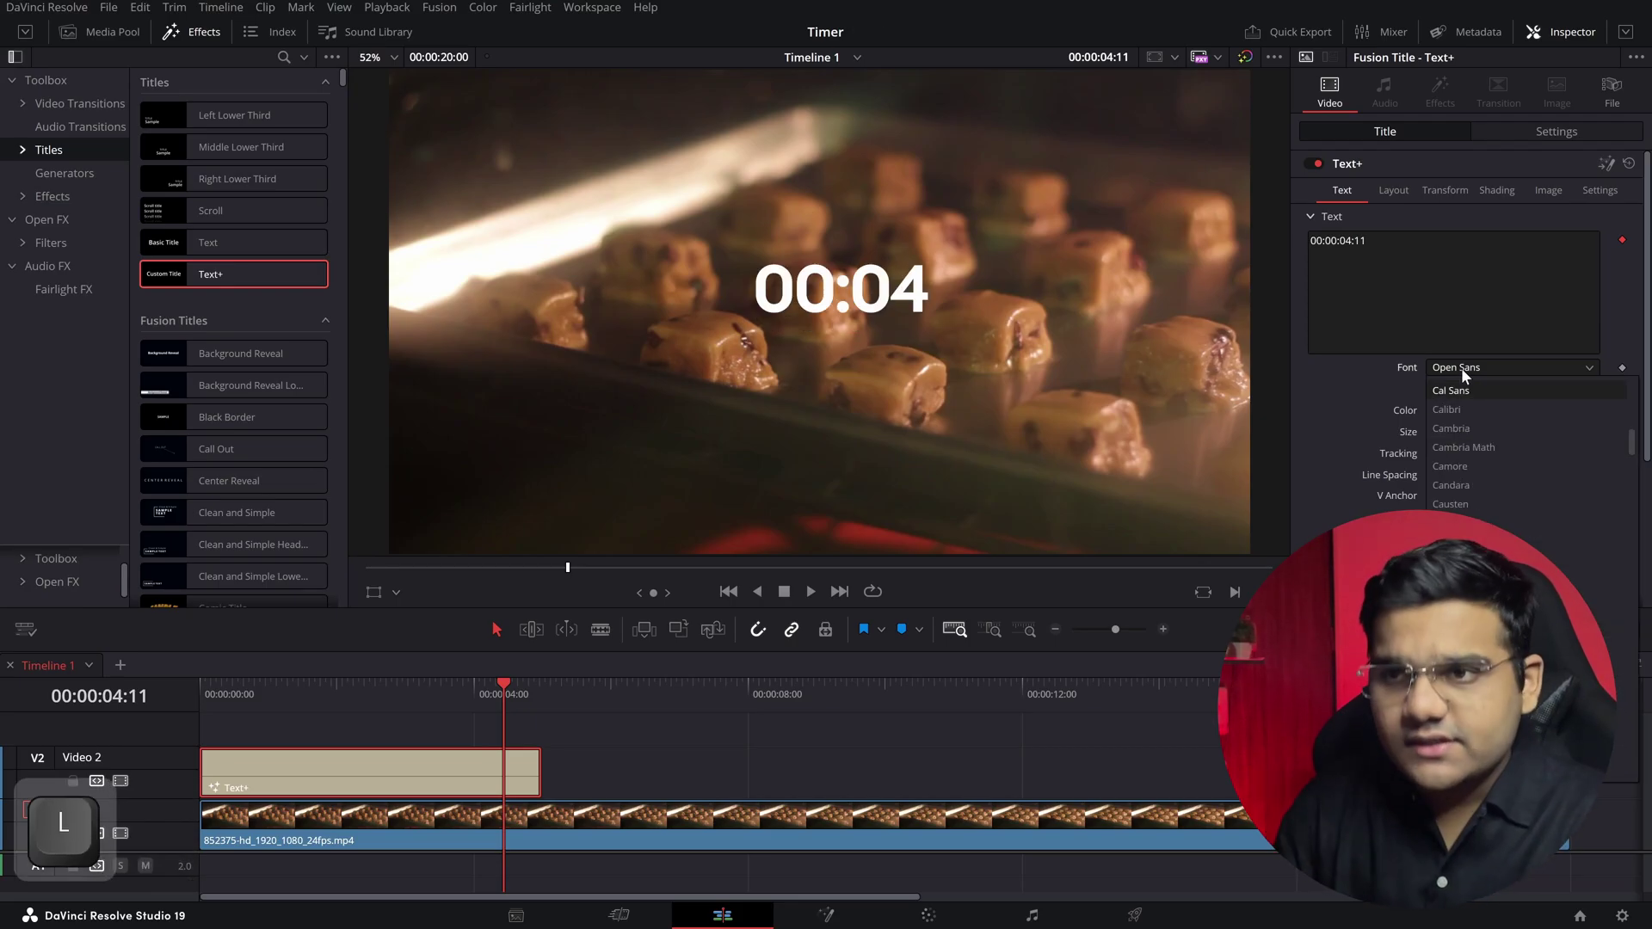
key(Return)
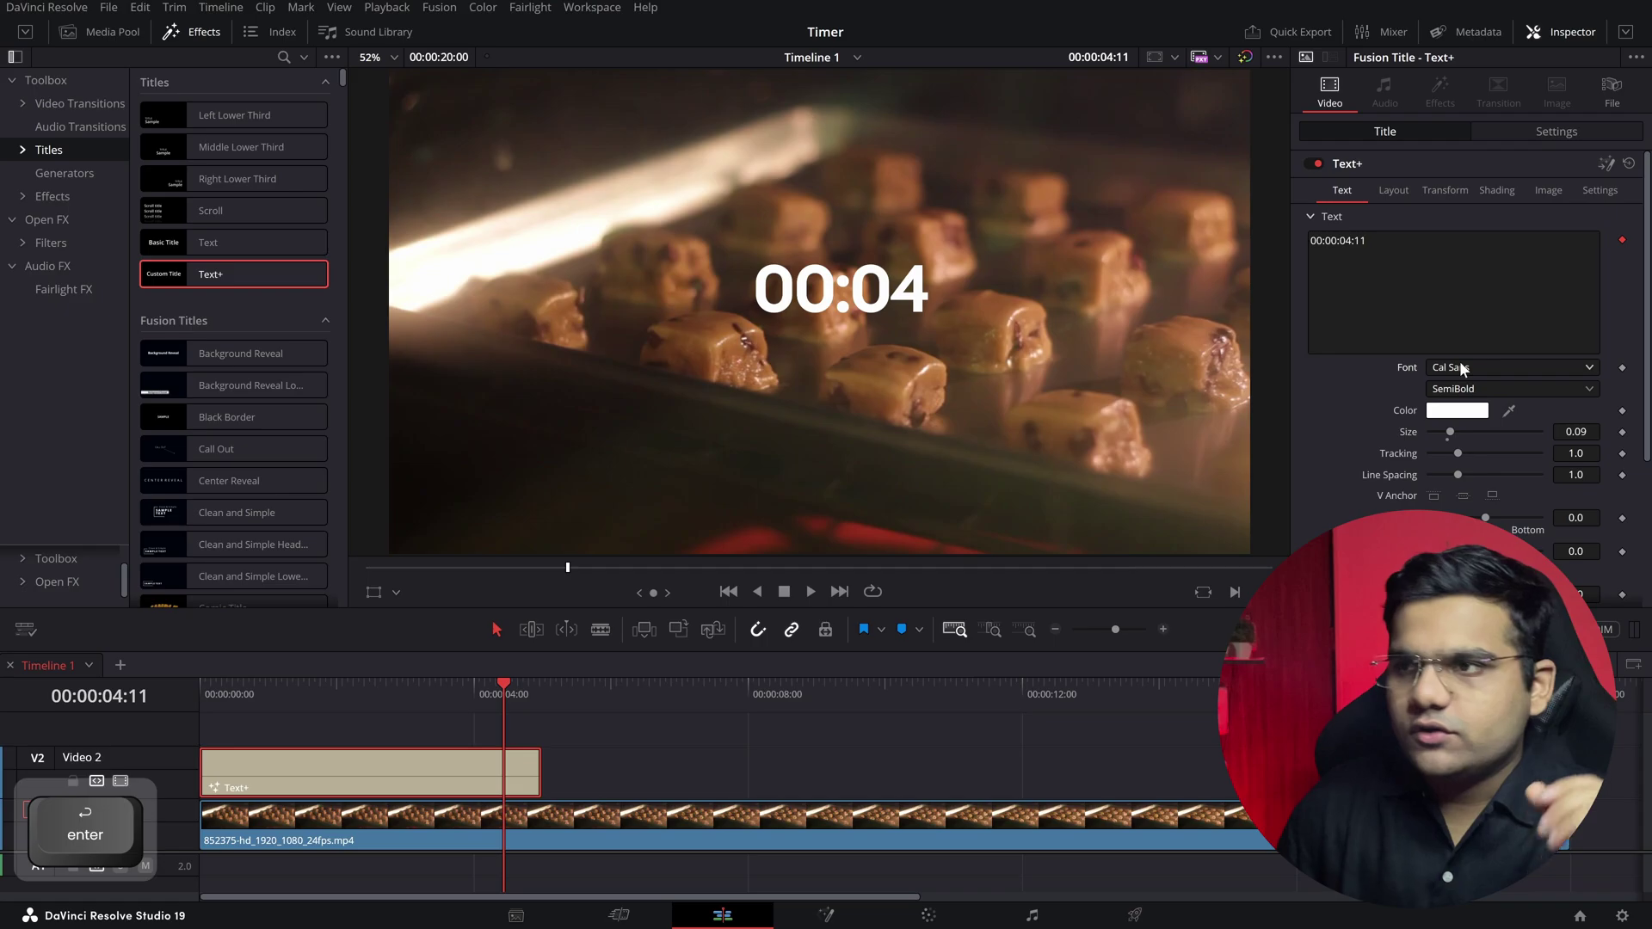
drag(516, 688, 163, 802)
key(space)
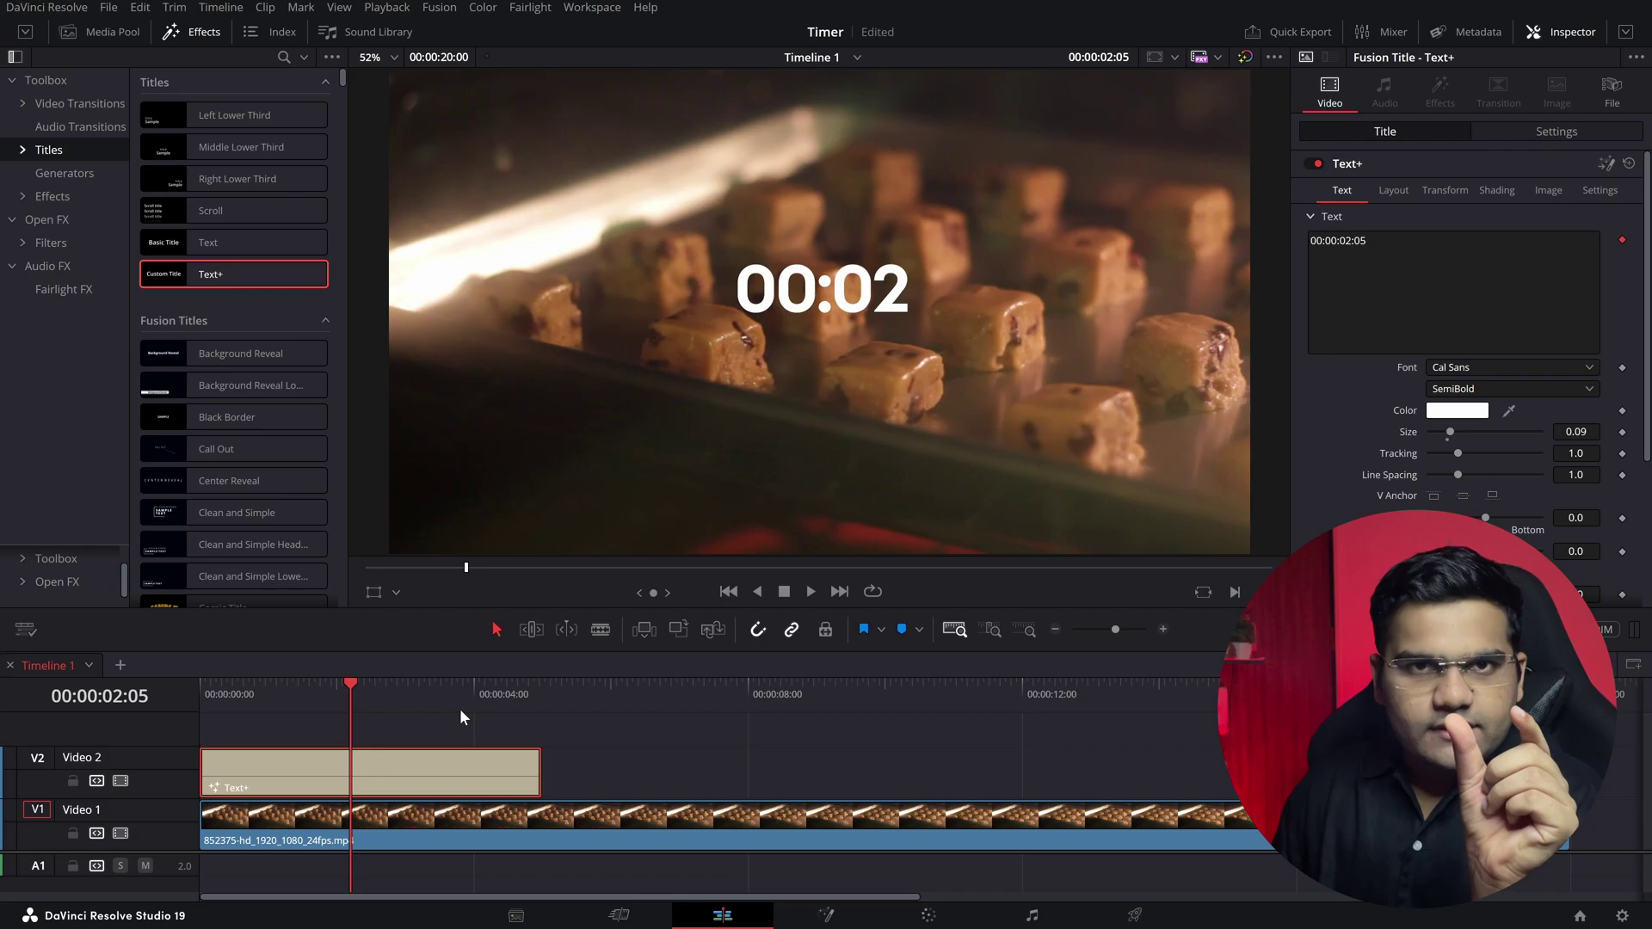
- Move the playhead to 00:00:01:05 so the timer reads 00:01
click(286, 699)
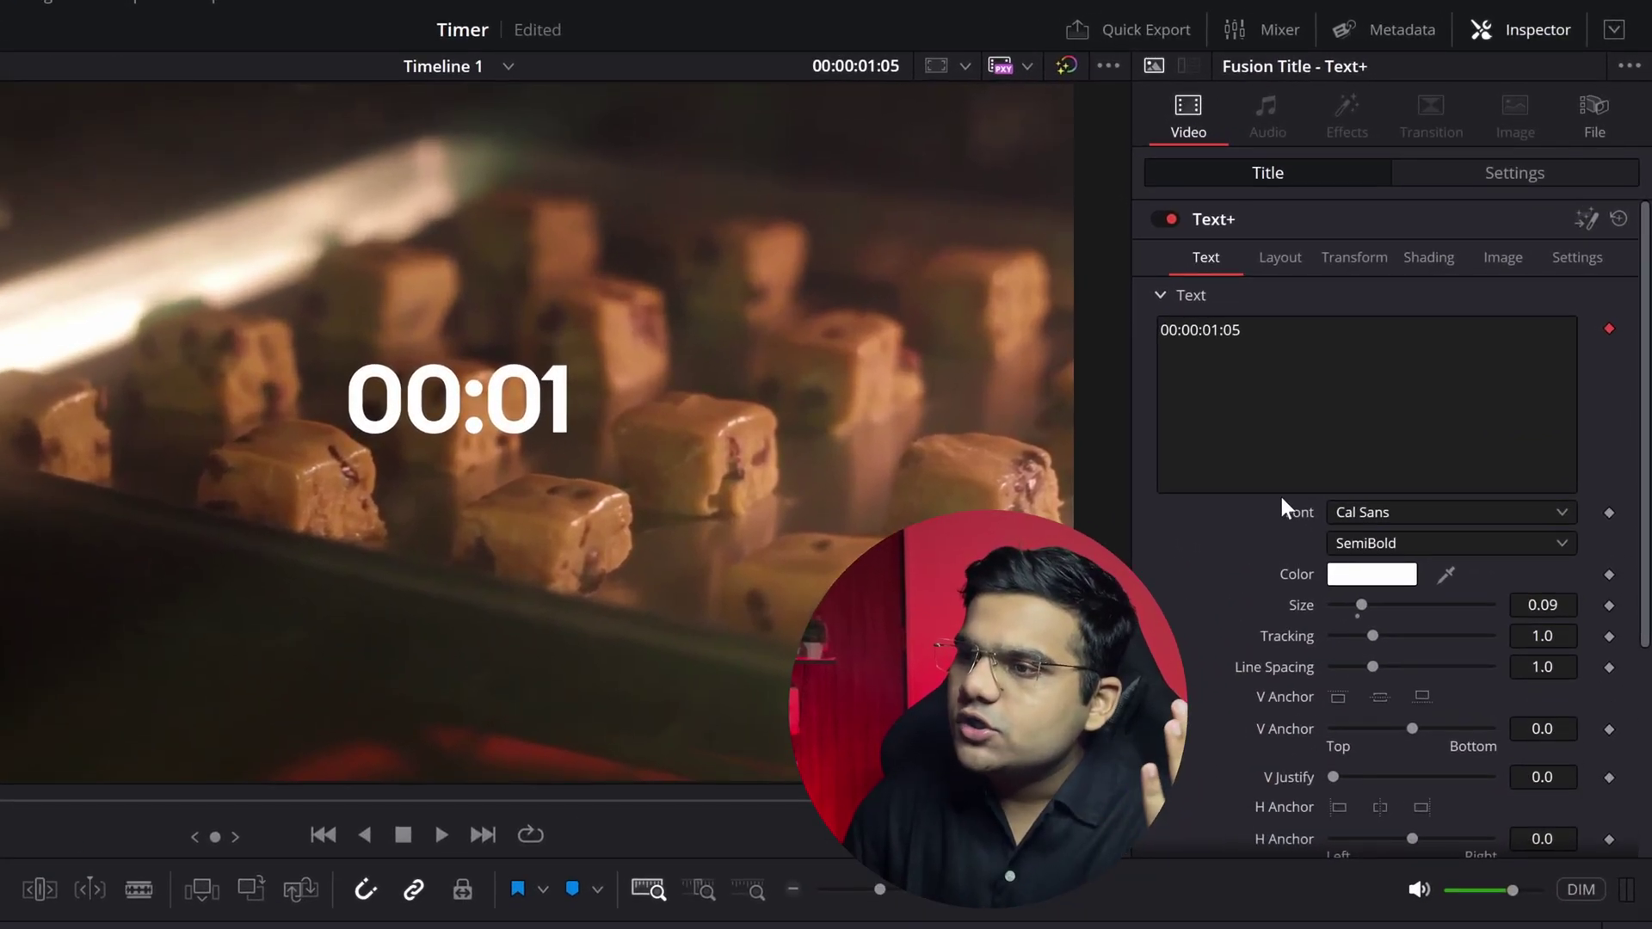
scroll(1392, 358, down, 4)
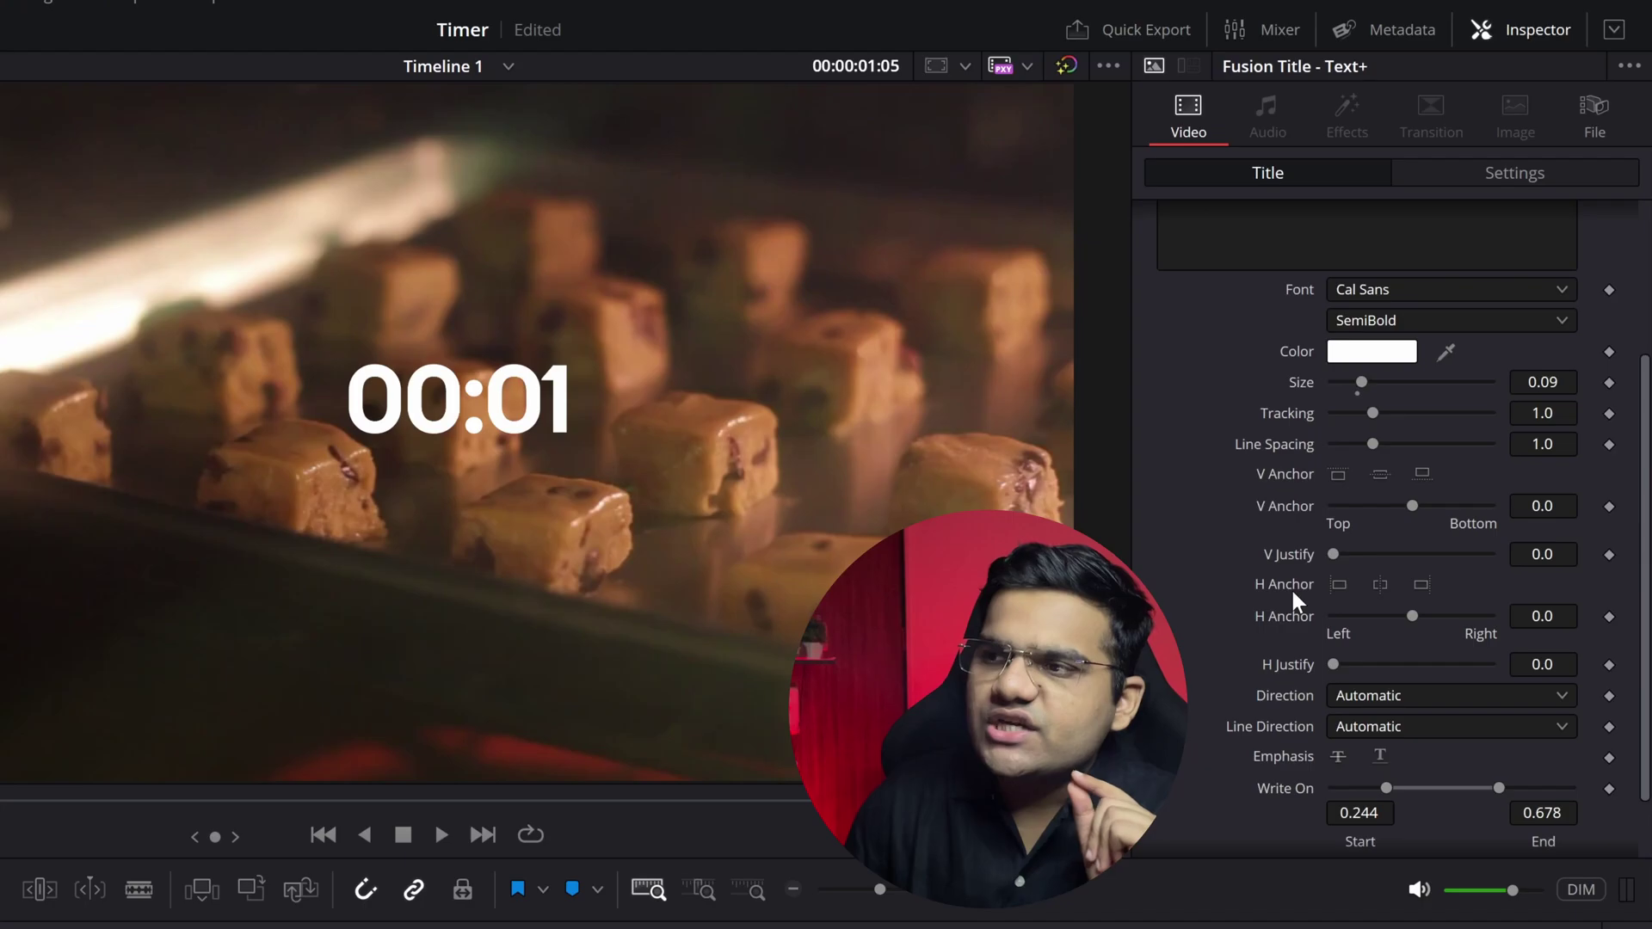
- Set the timer's H Anchor to Left (-1.0) and preview the count from the start
click(1337, 585)
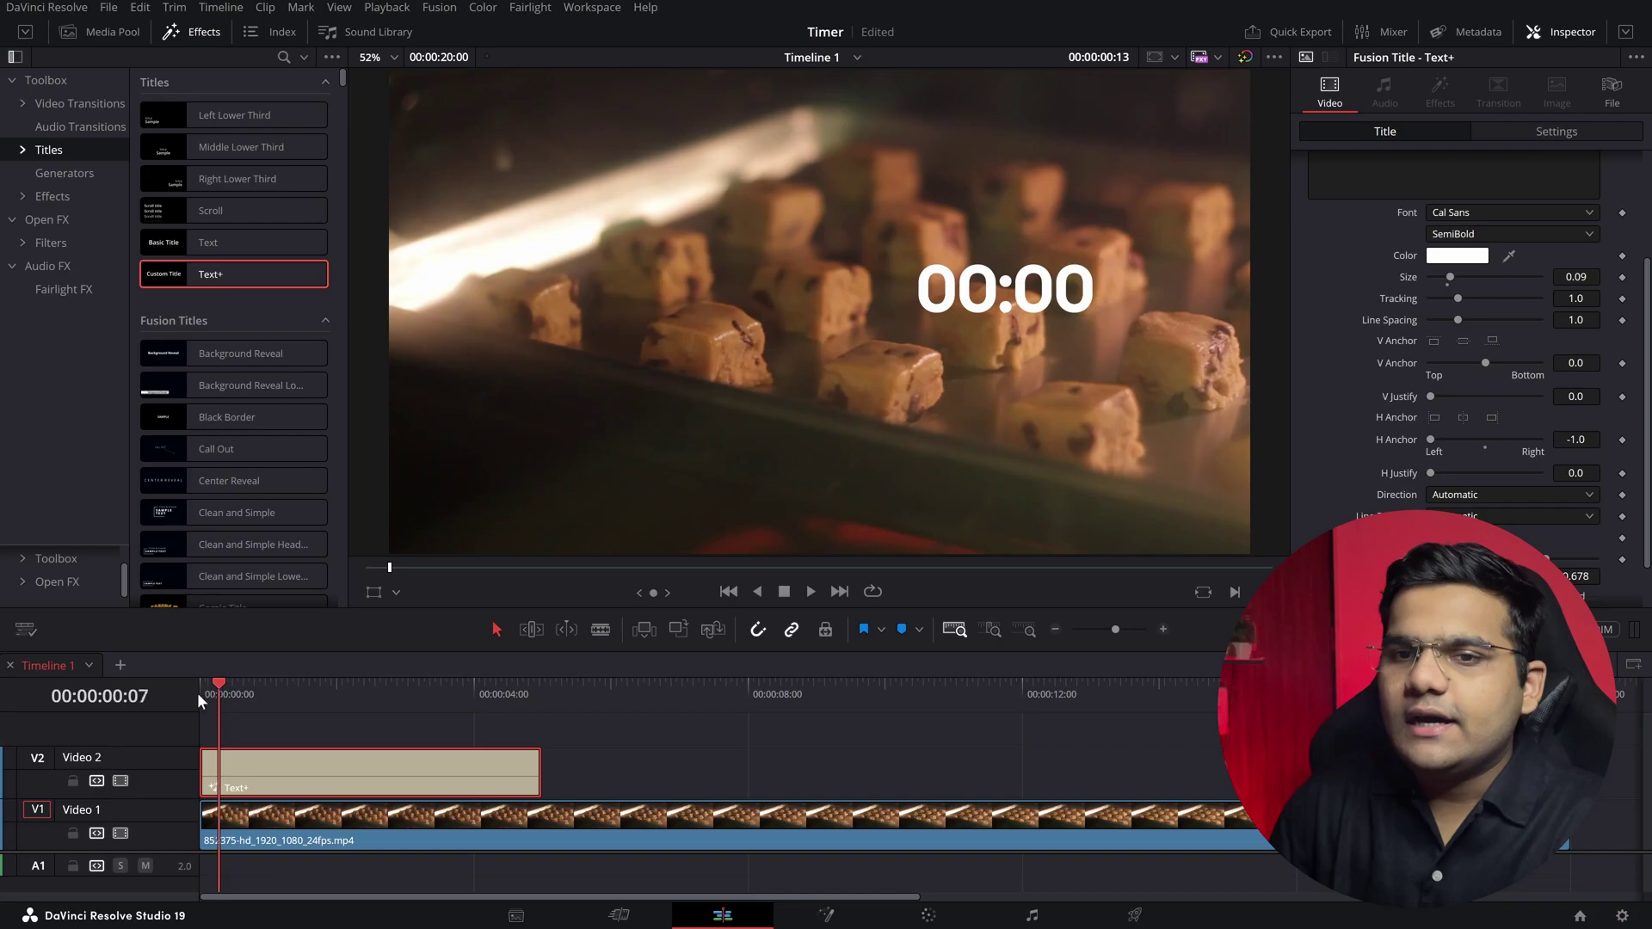
key(space)
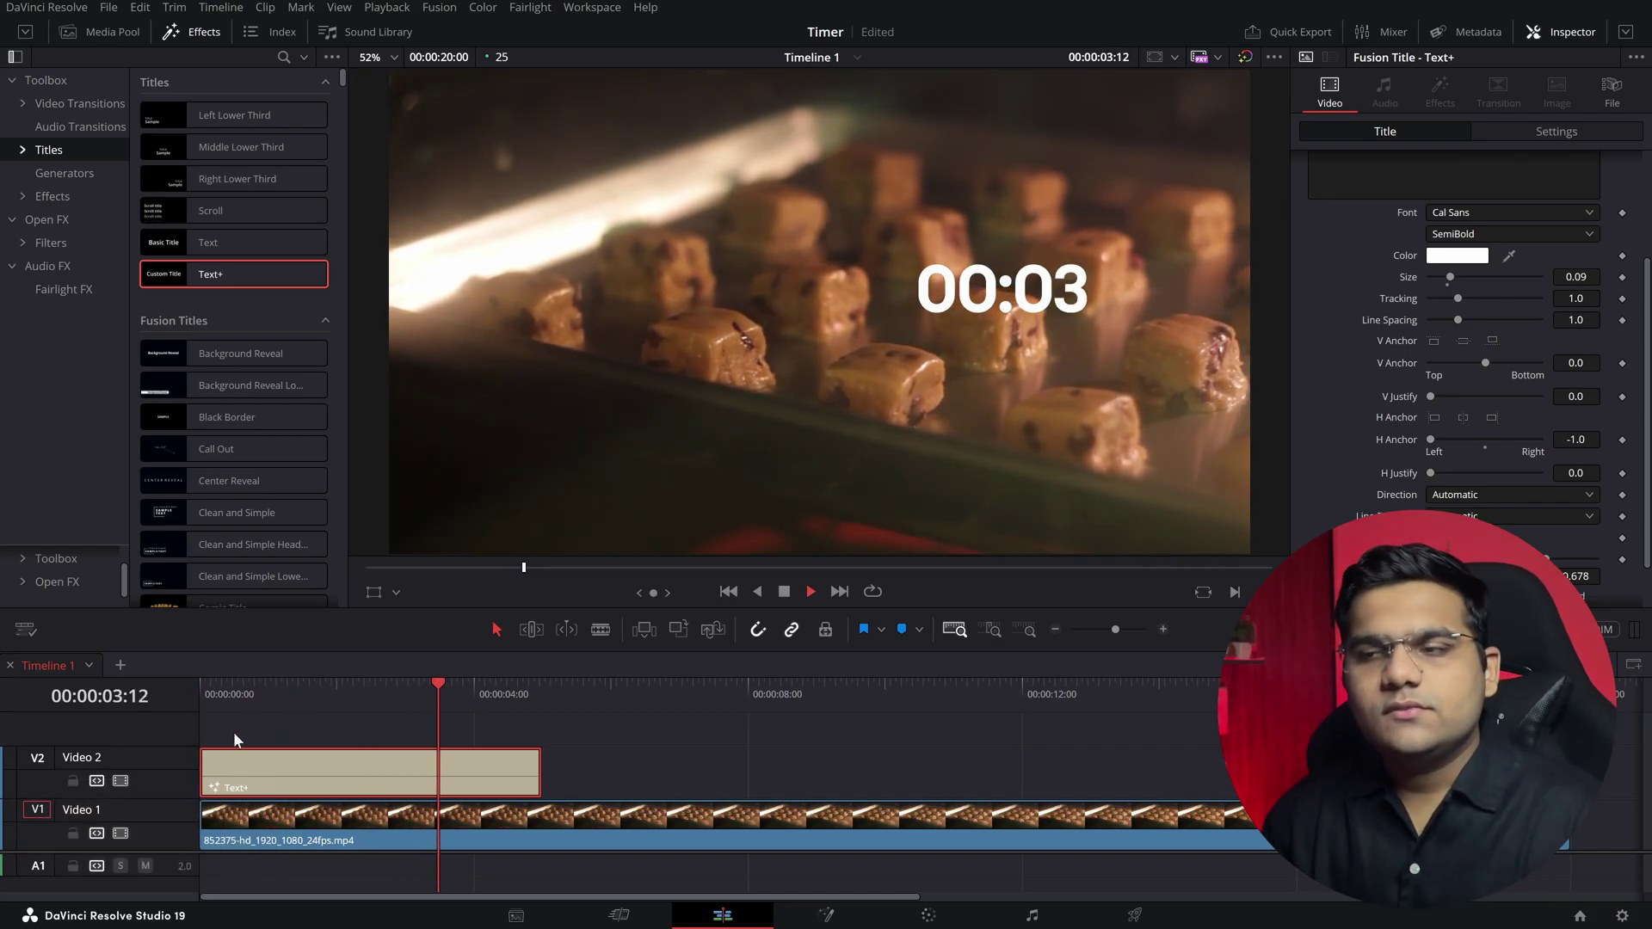
key(space)
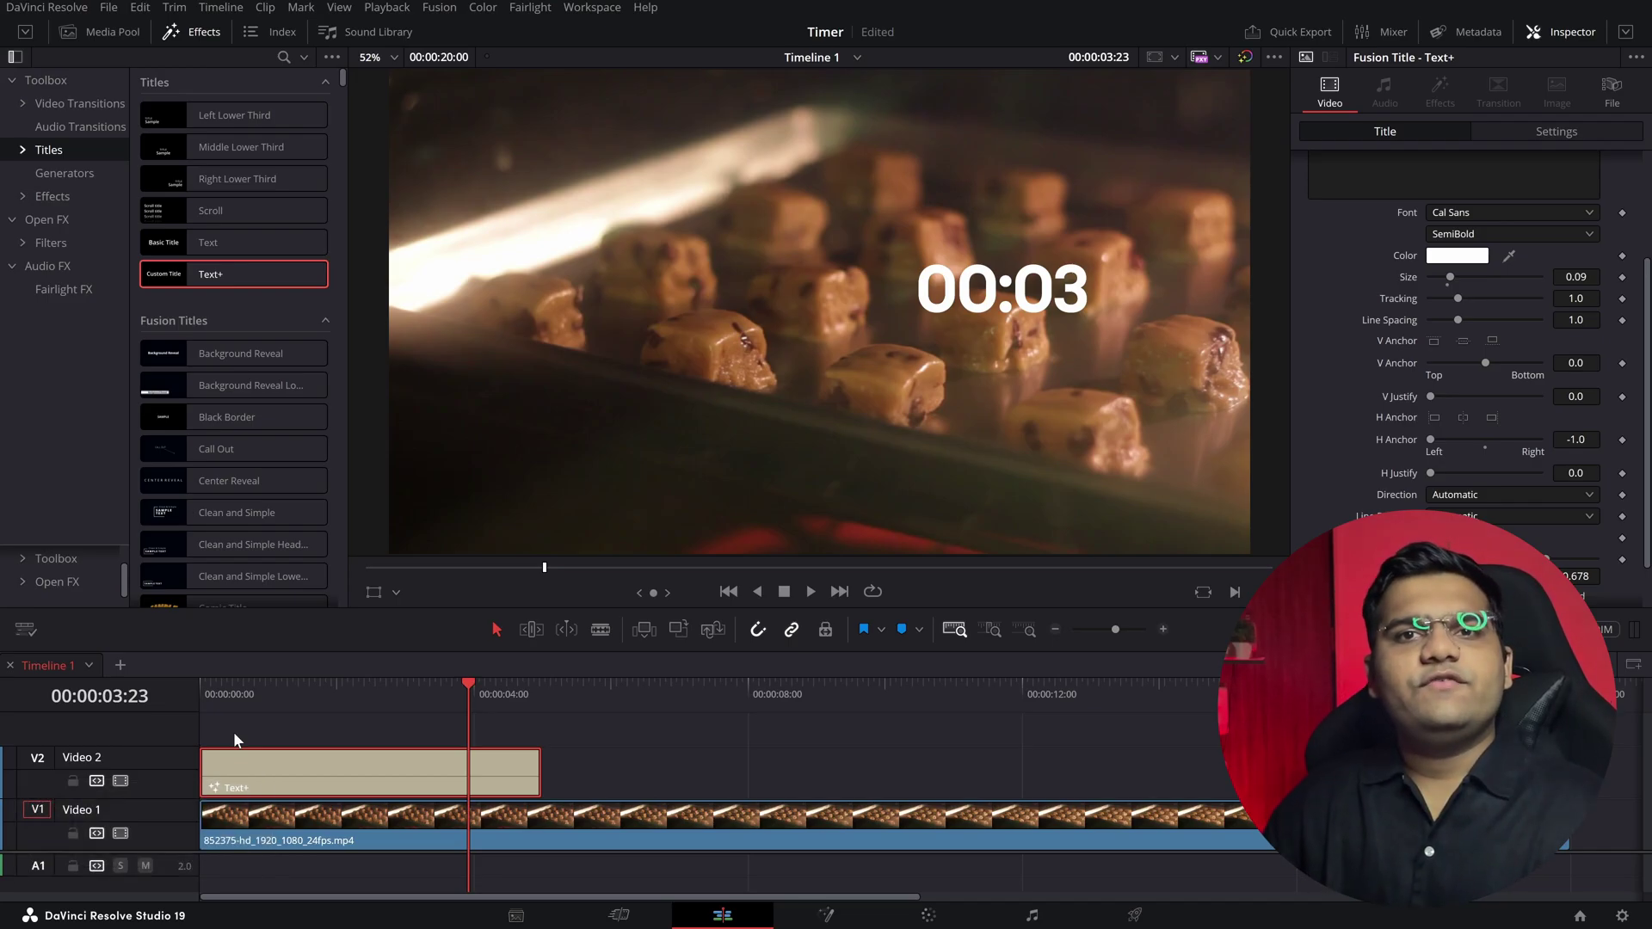
drag(232, 693, 190, 685)
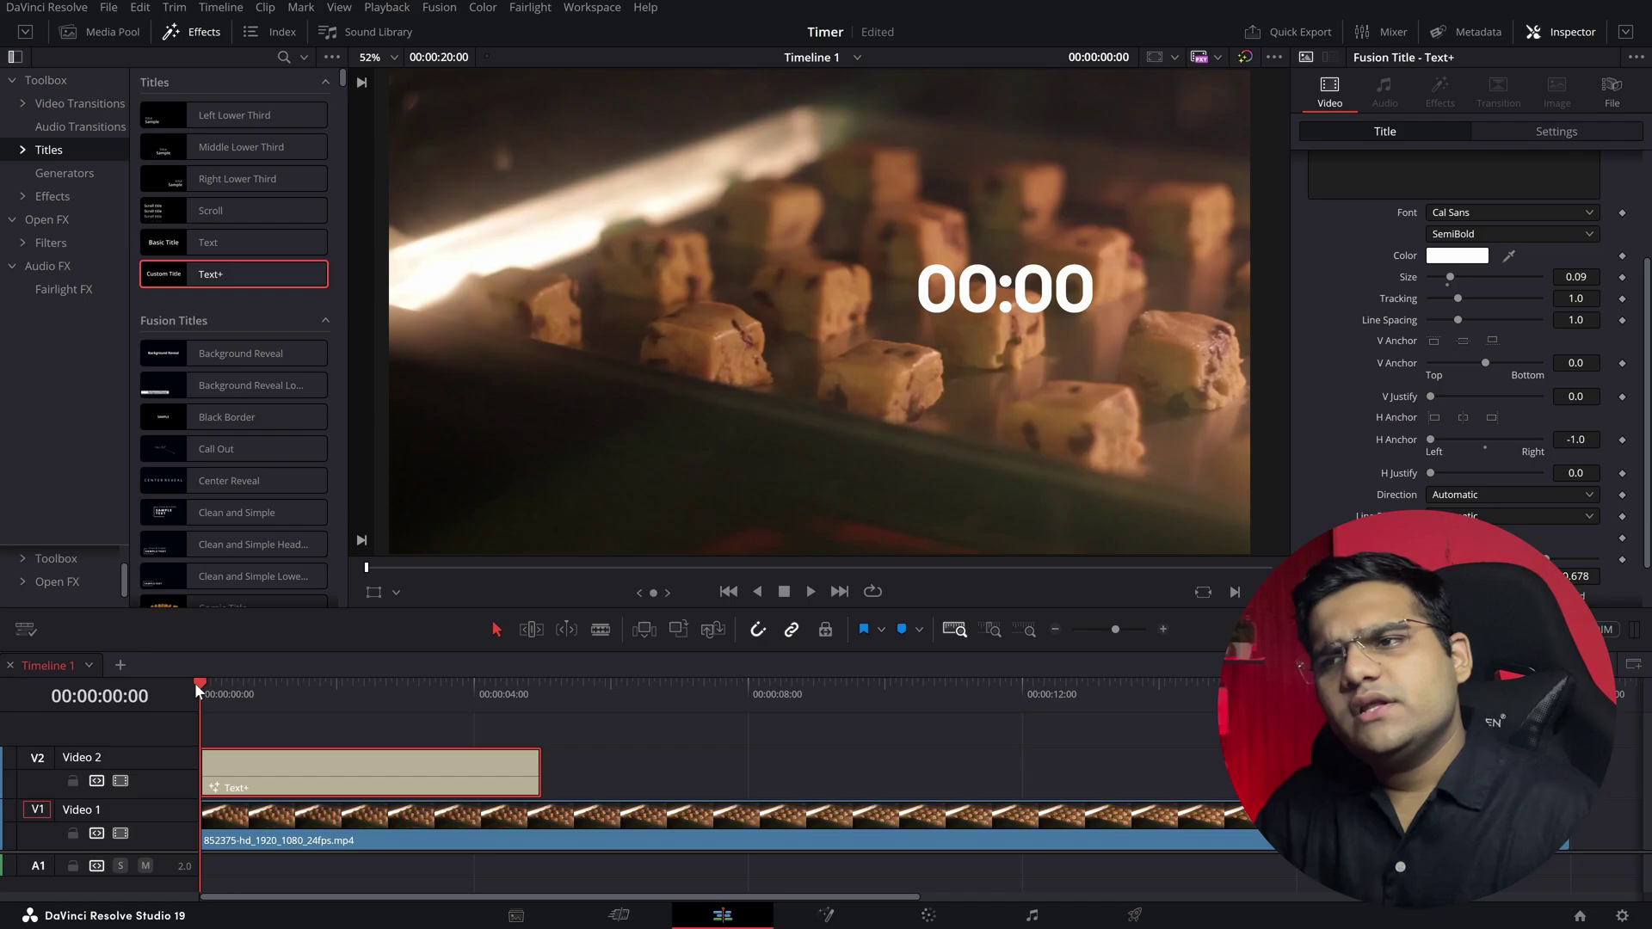
key(space)
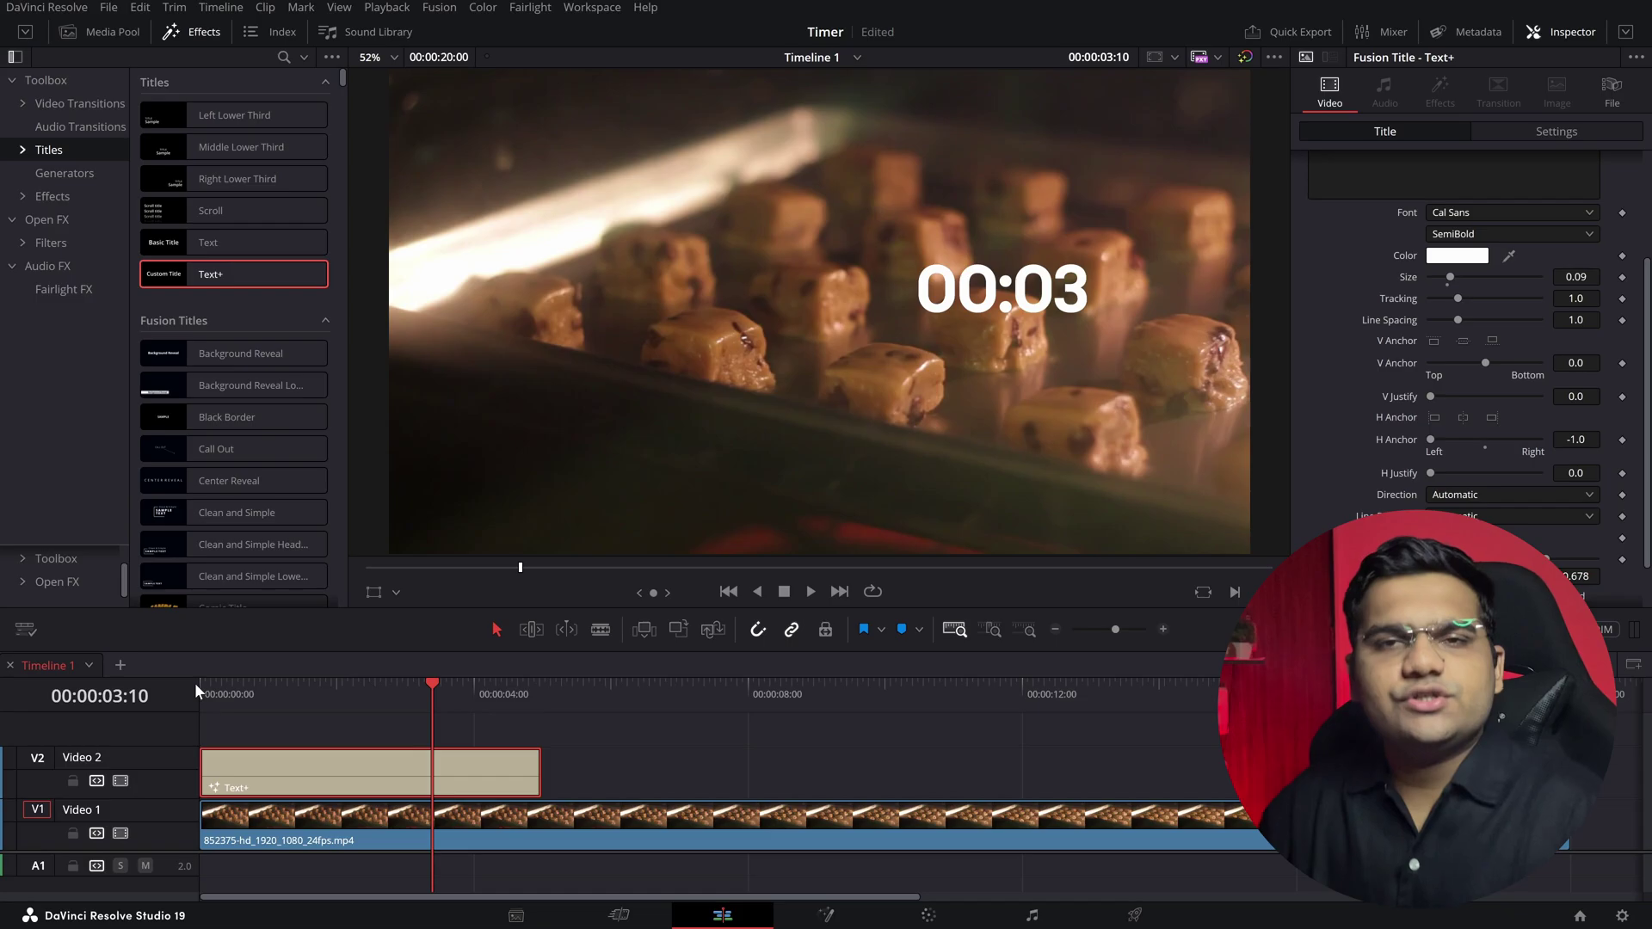
- Position the timer at bottom-left with Transform X -2262 and Y -952
click(1515, 130)
drag(1462, 211, 1342, 211)
drag(1477, 211, 1290, 211)
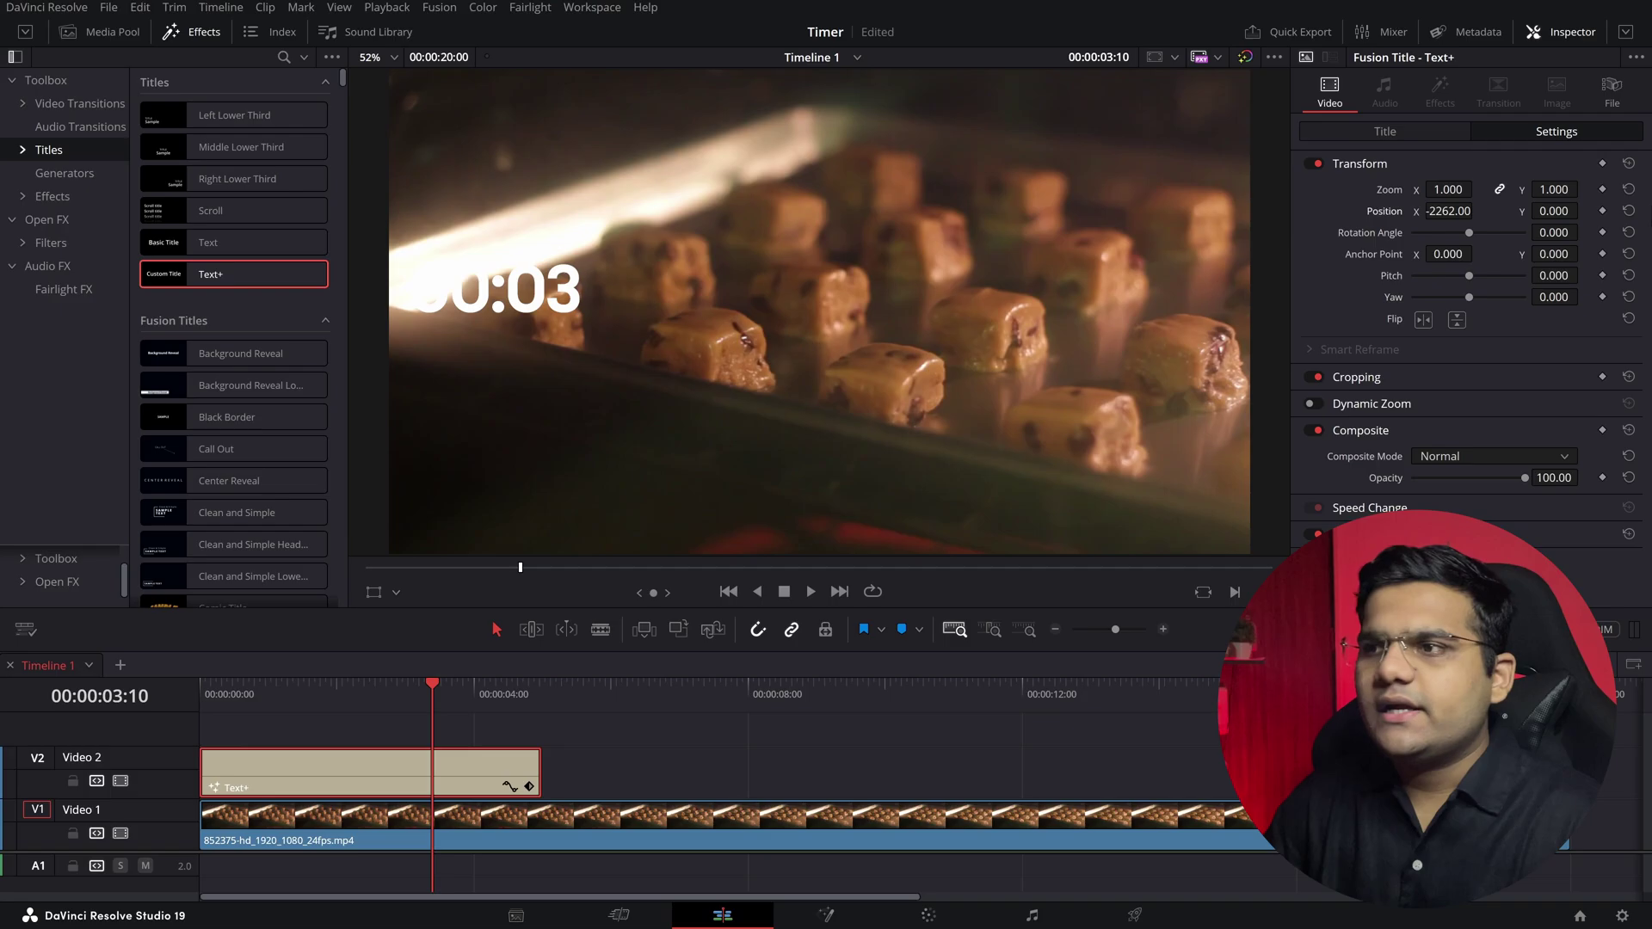
drag(1554, 211, 1432, 210)
key(space)
- Stretch the Text+ clip to the end of the cookie footage and play to about 00:13
drag(534, 768, 1566, 768)
key(space)
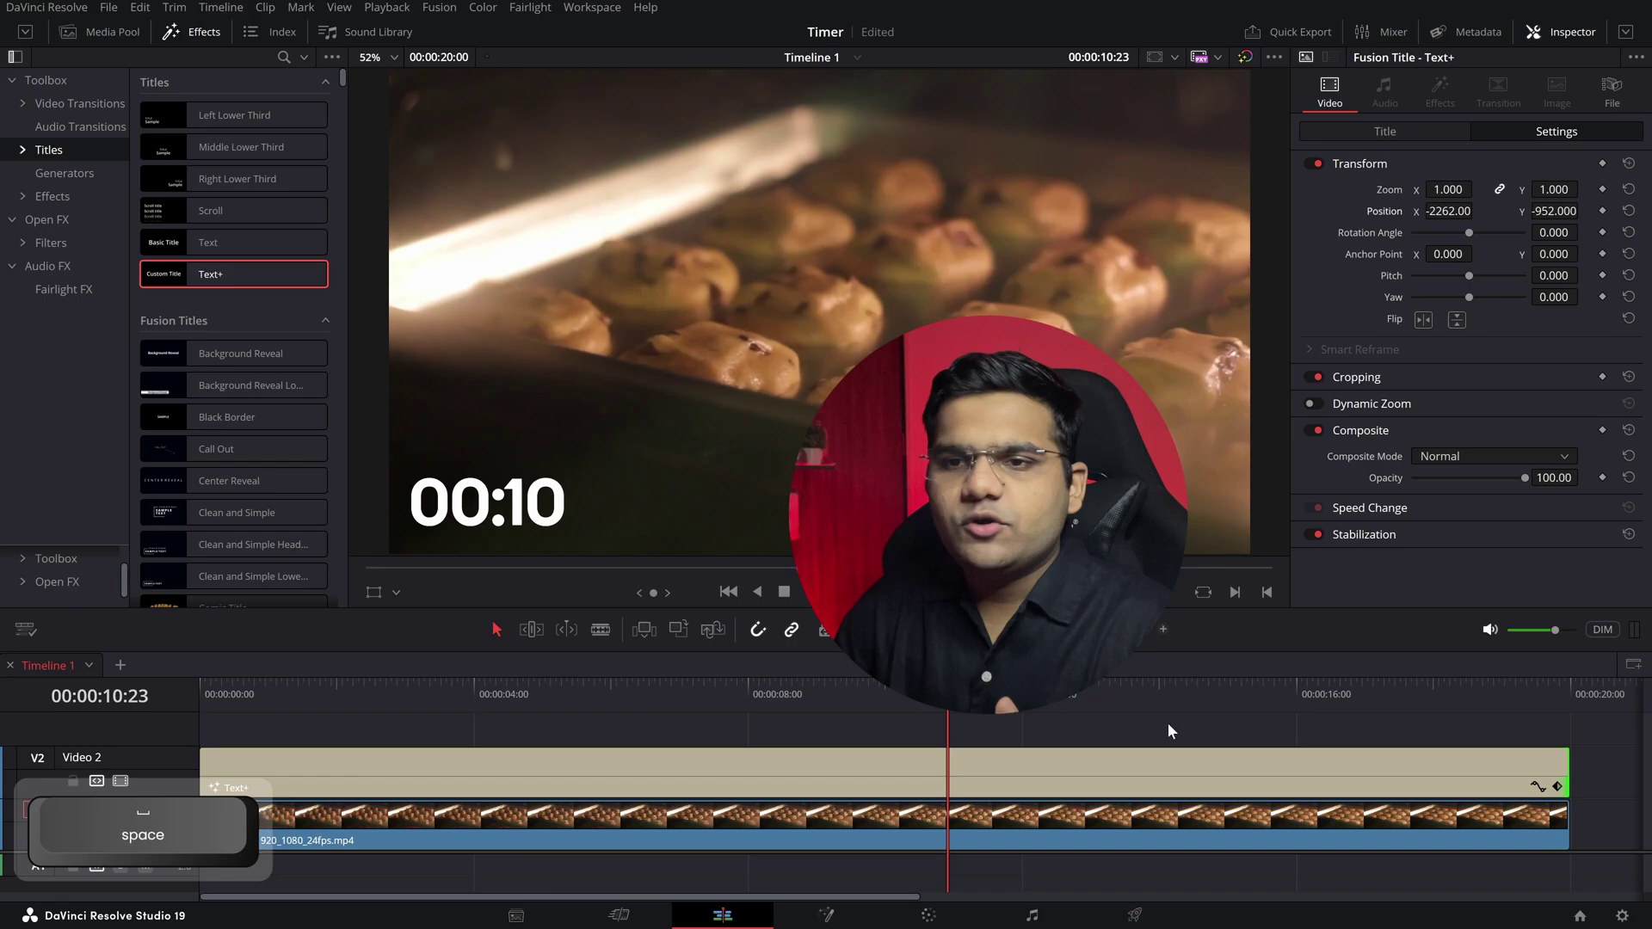
key(space)
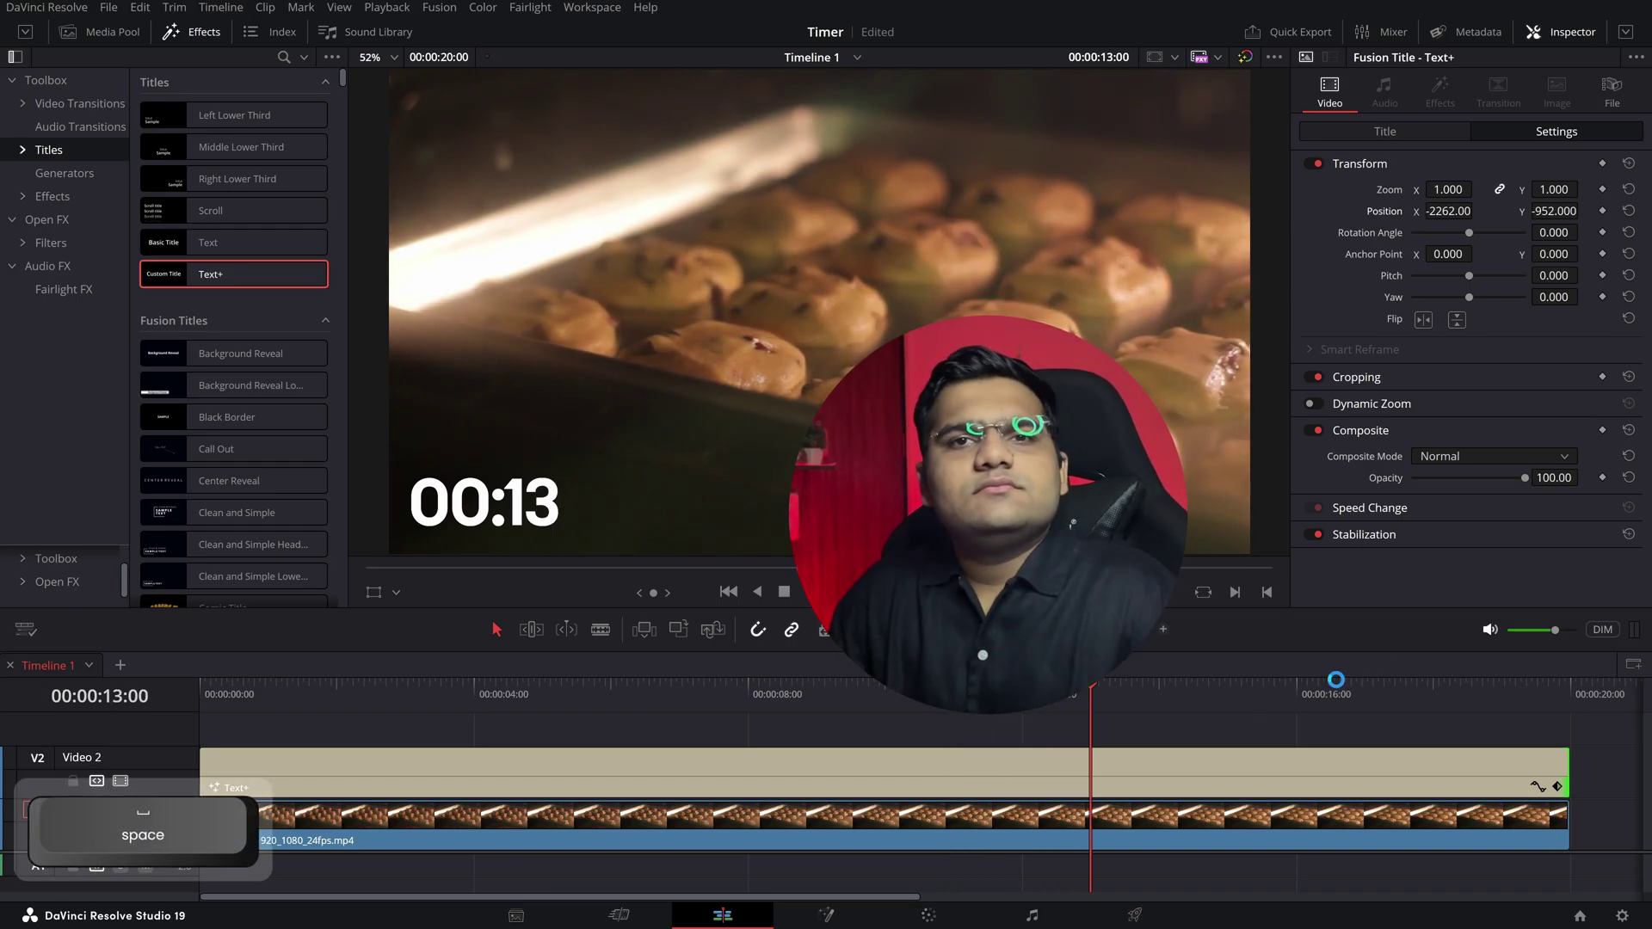
right_click(1268, 764)
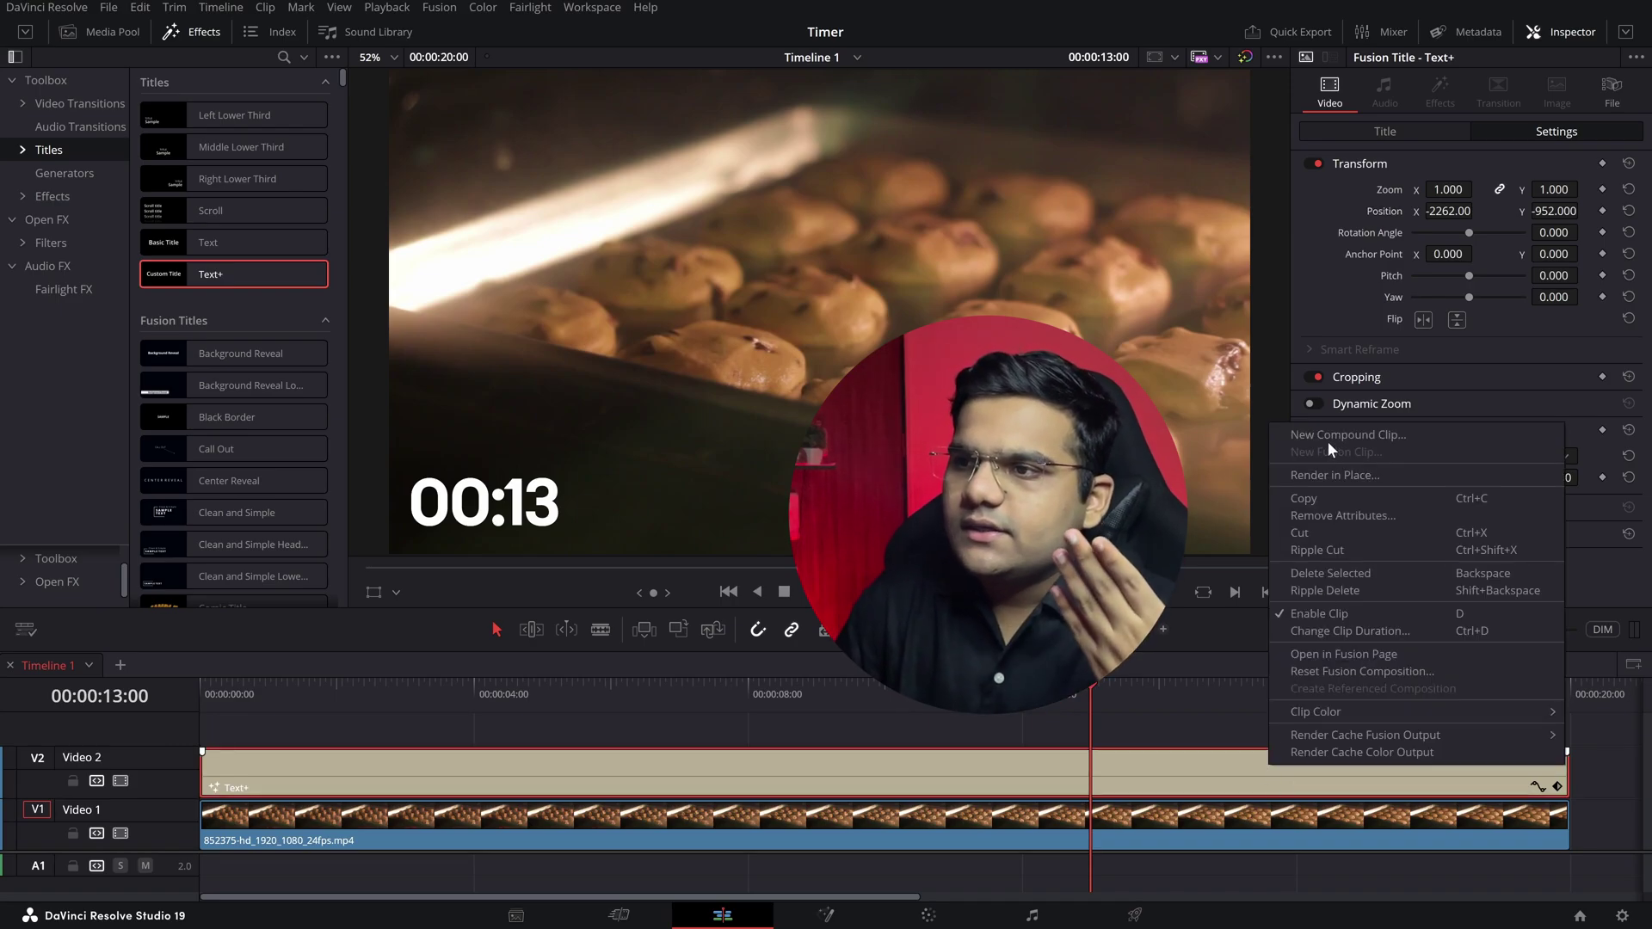
- Extend the timer clip's end one frame to 00:00:20:01, where it reads 00:20
click(966, 751)
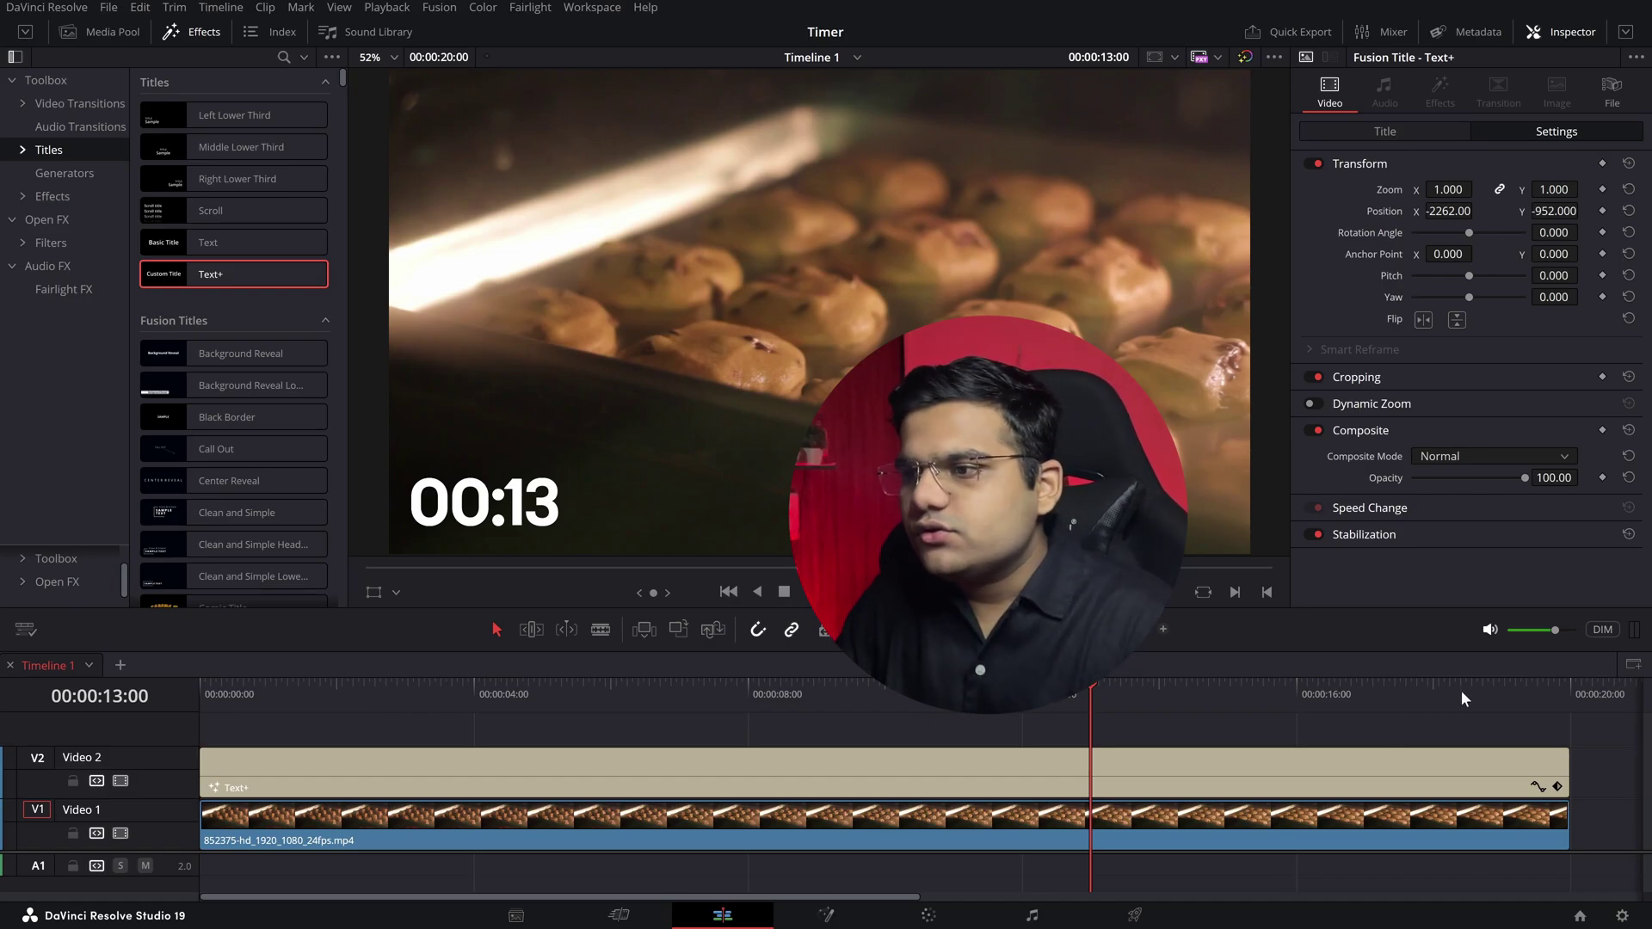
click(1529, 697)
key(ctrl+equal)
key(space)
key(ctrl+equal)
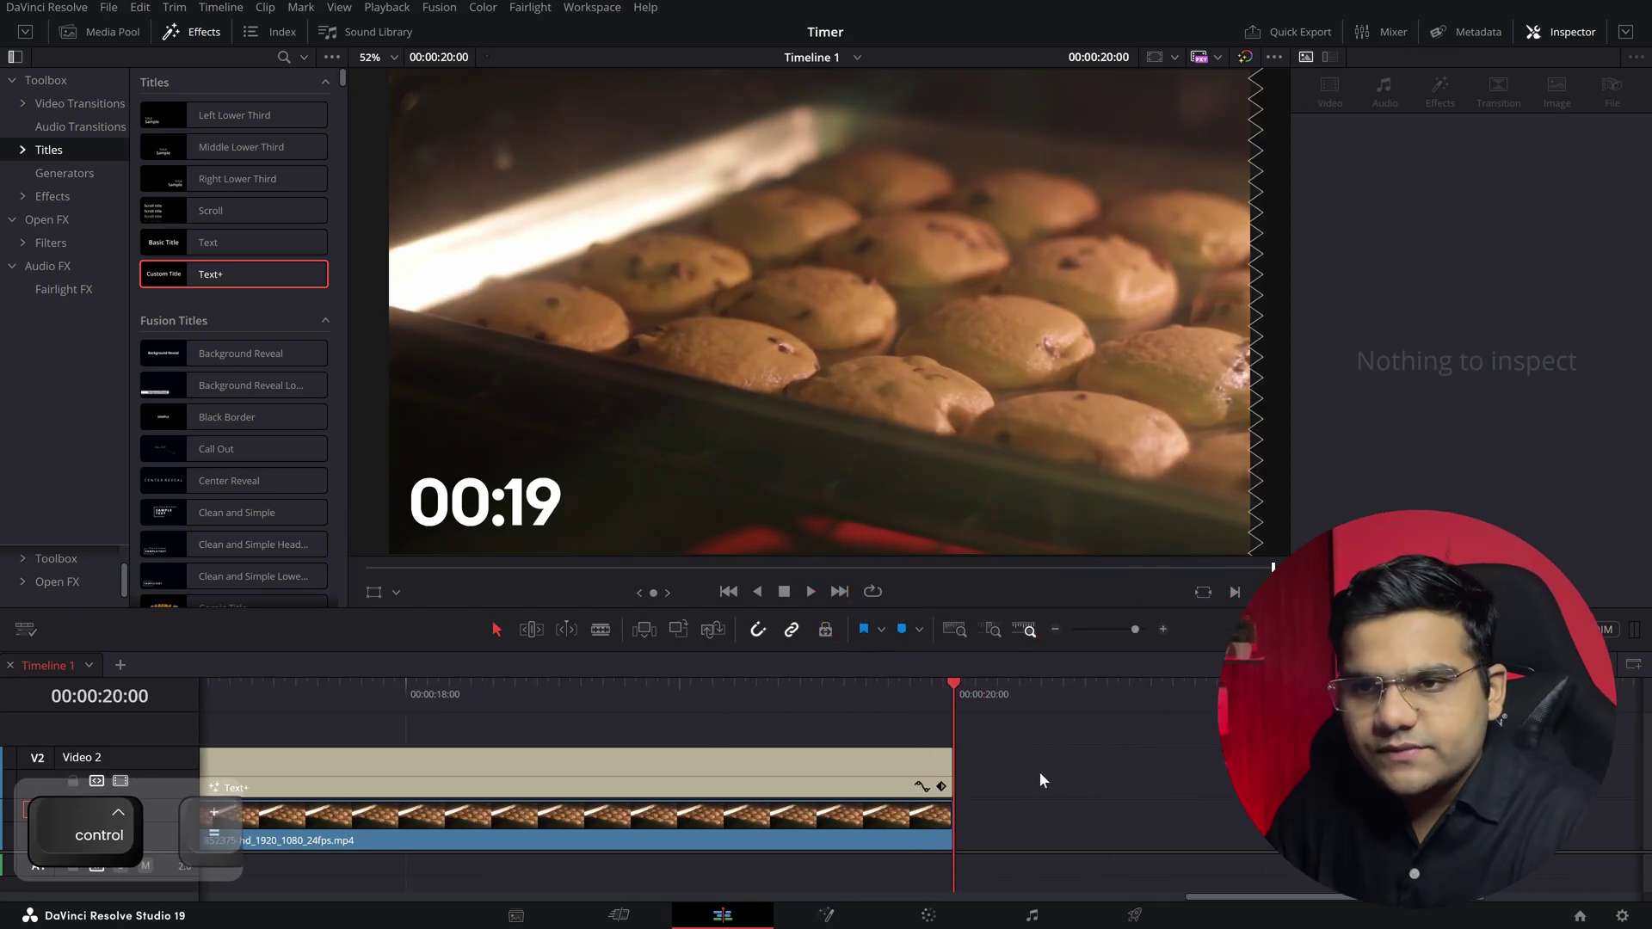
key(Right)
drag(954, 775, 962, 774)
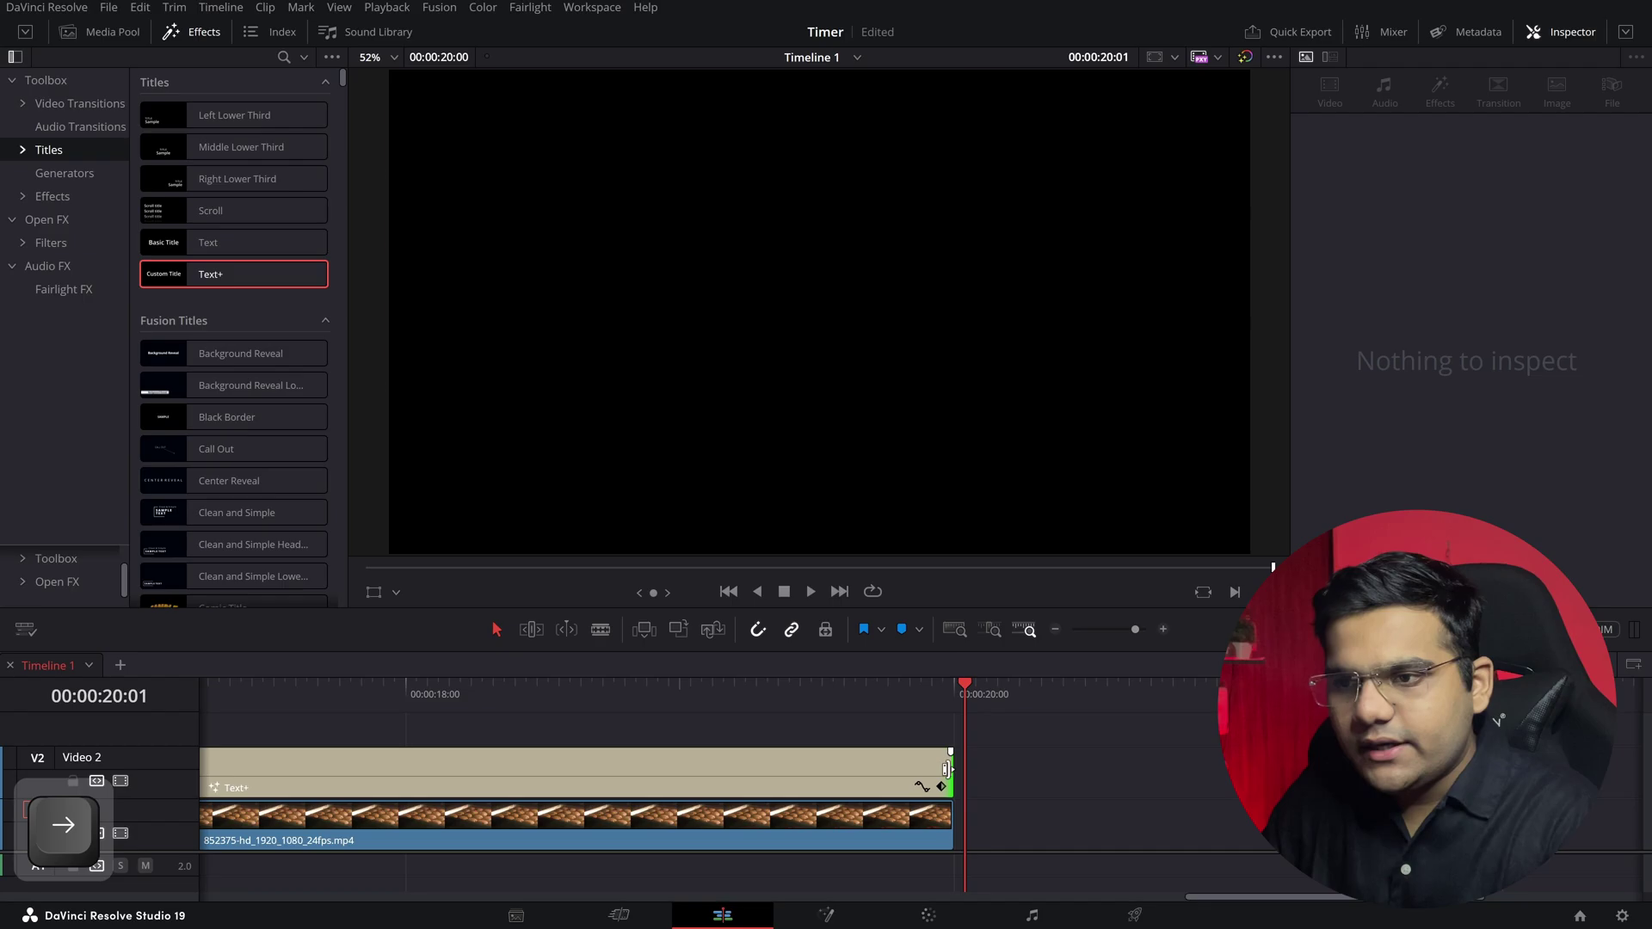
key(ctrl+minus)
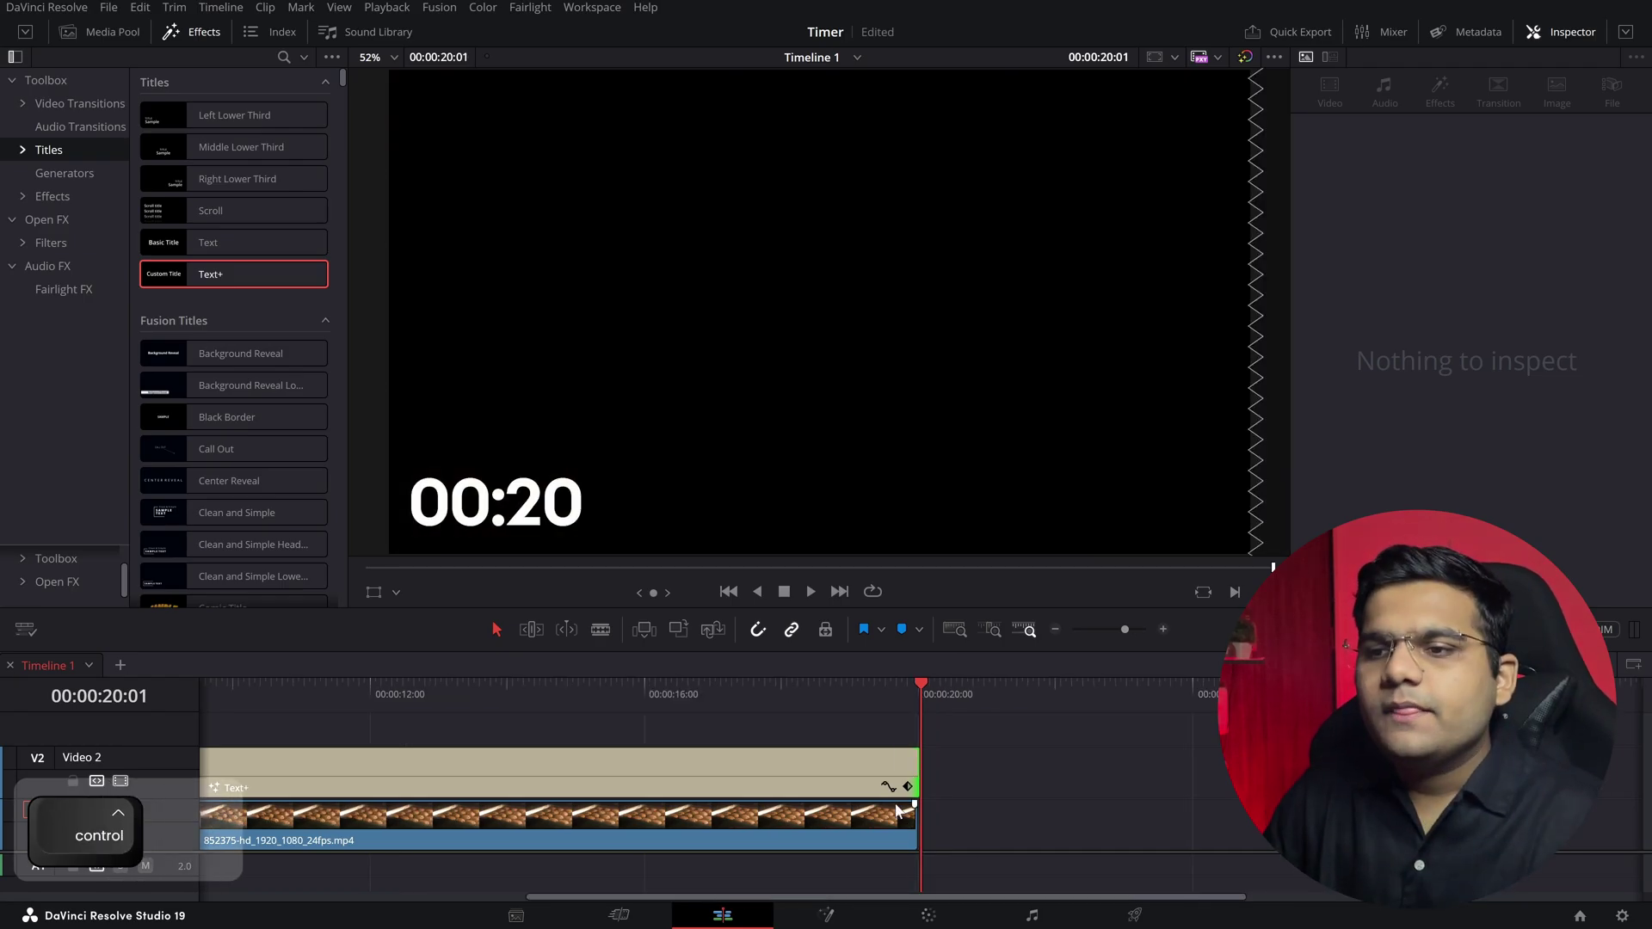
click(788, 766)
- Turn the Text+ timer clip into Compound Clip 1
right_click(788, 766)
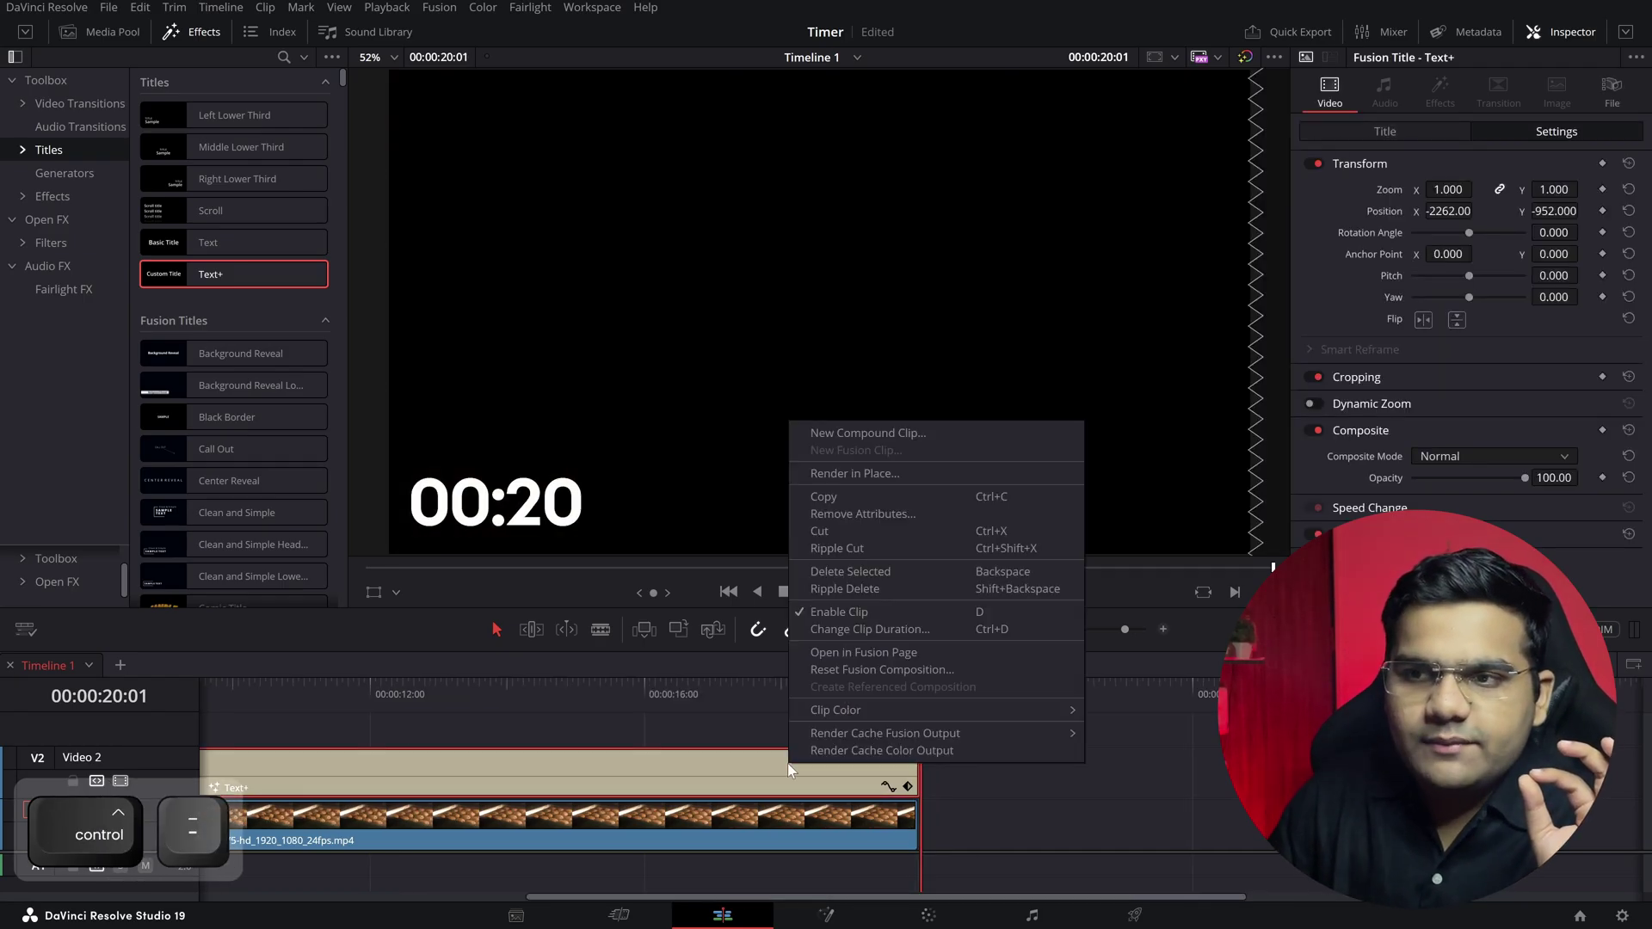
click(841, 432)
click(943, 502)
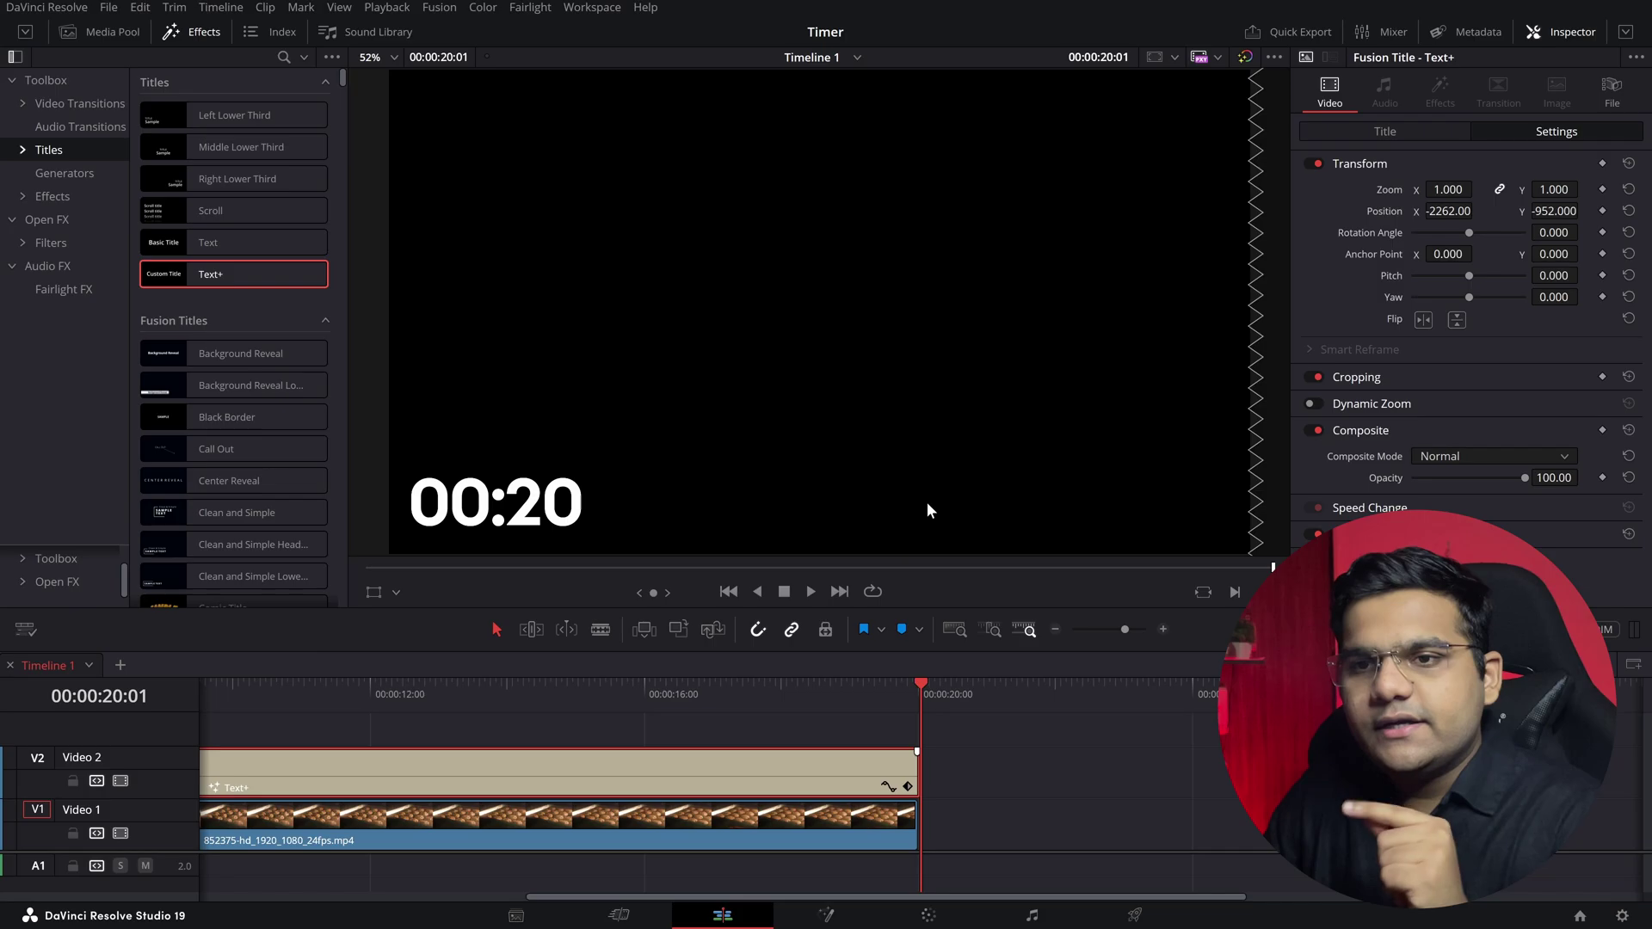
key(ctrl+minus)
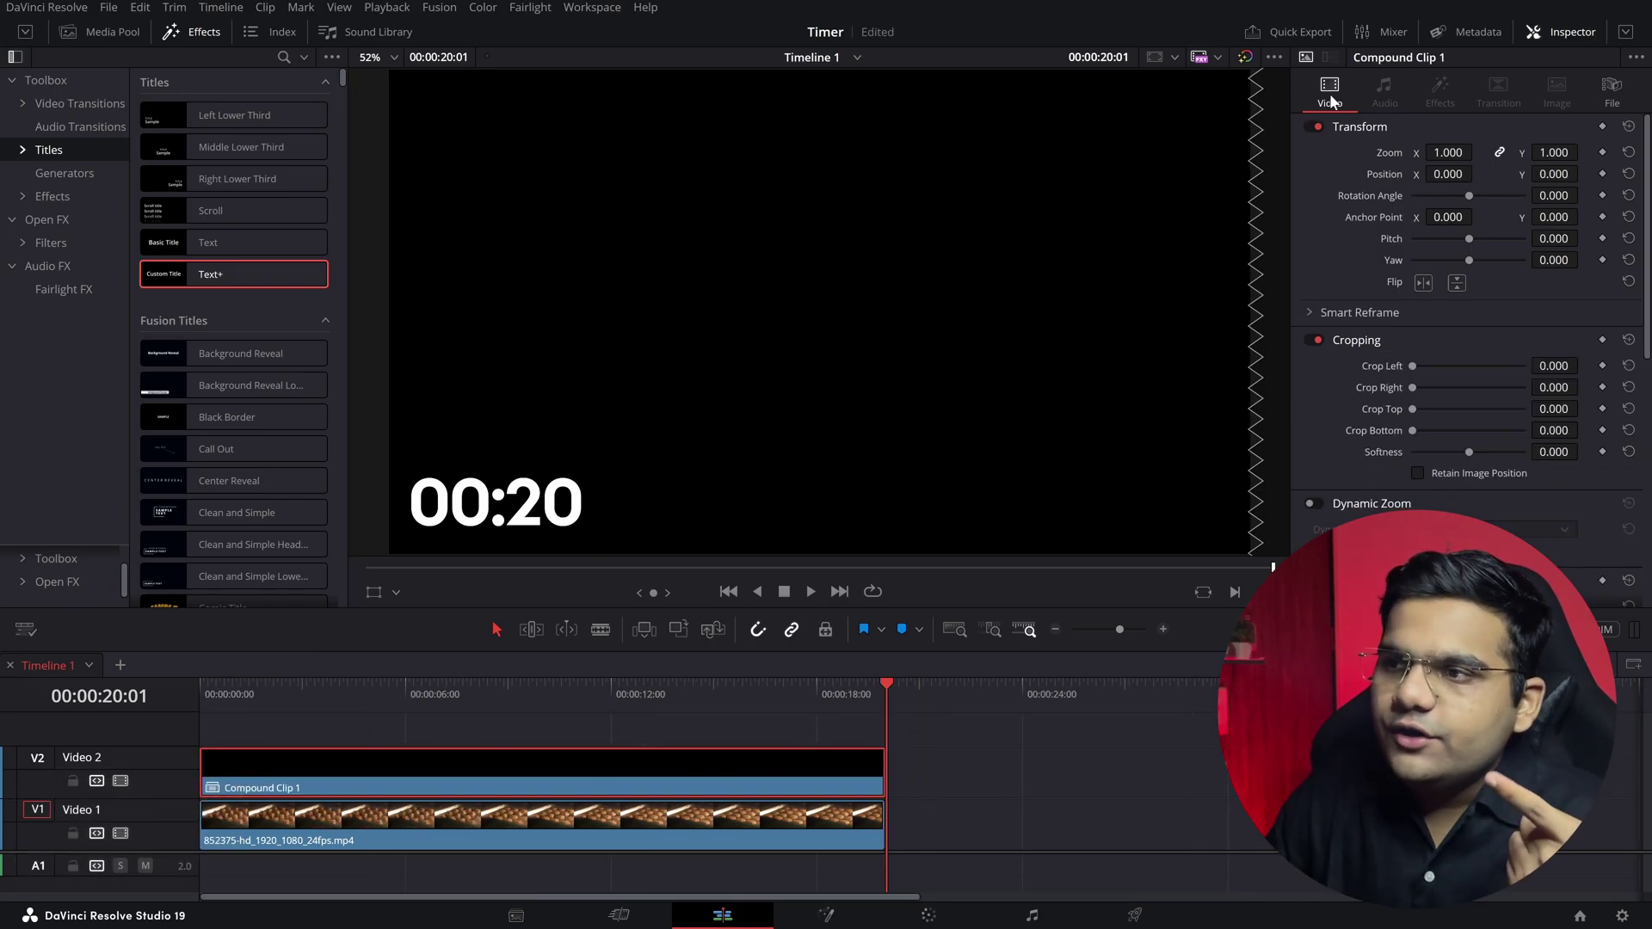
- Reverse the compound clip to -100% speed and return the playhead to the start
scroll(1403, 308, down, 5)
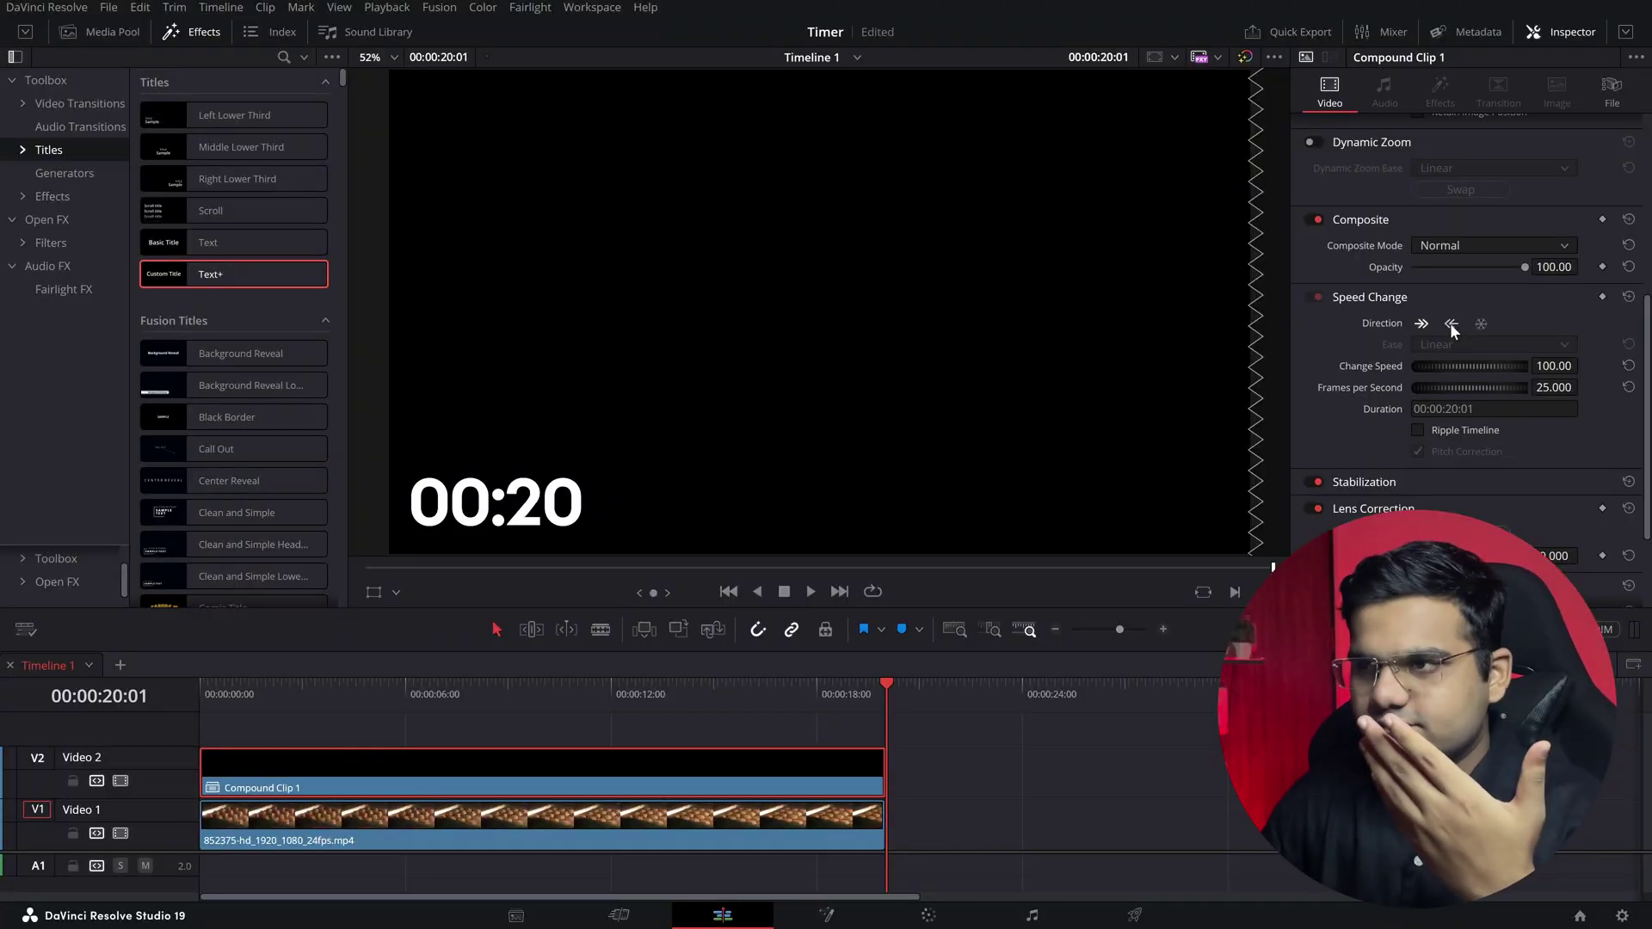
click(1450, 325)
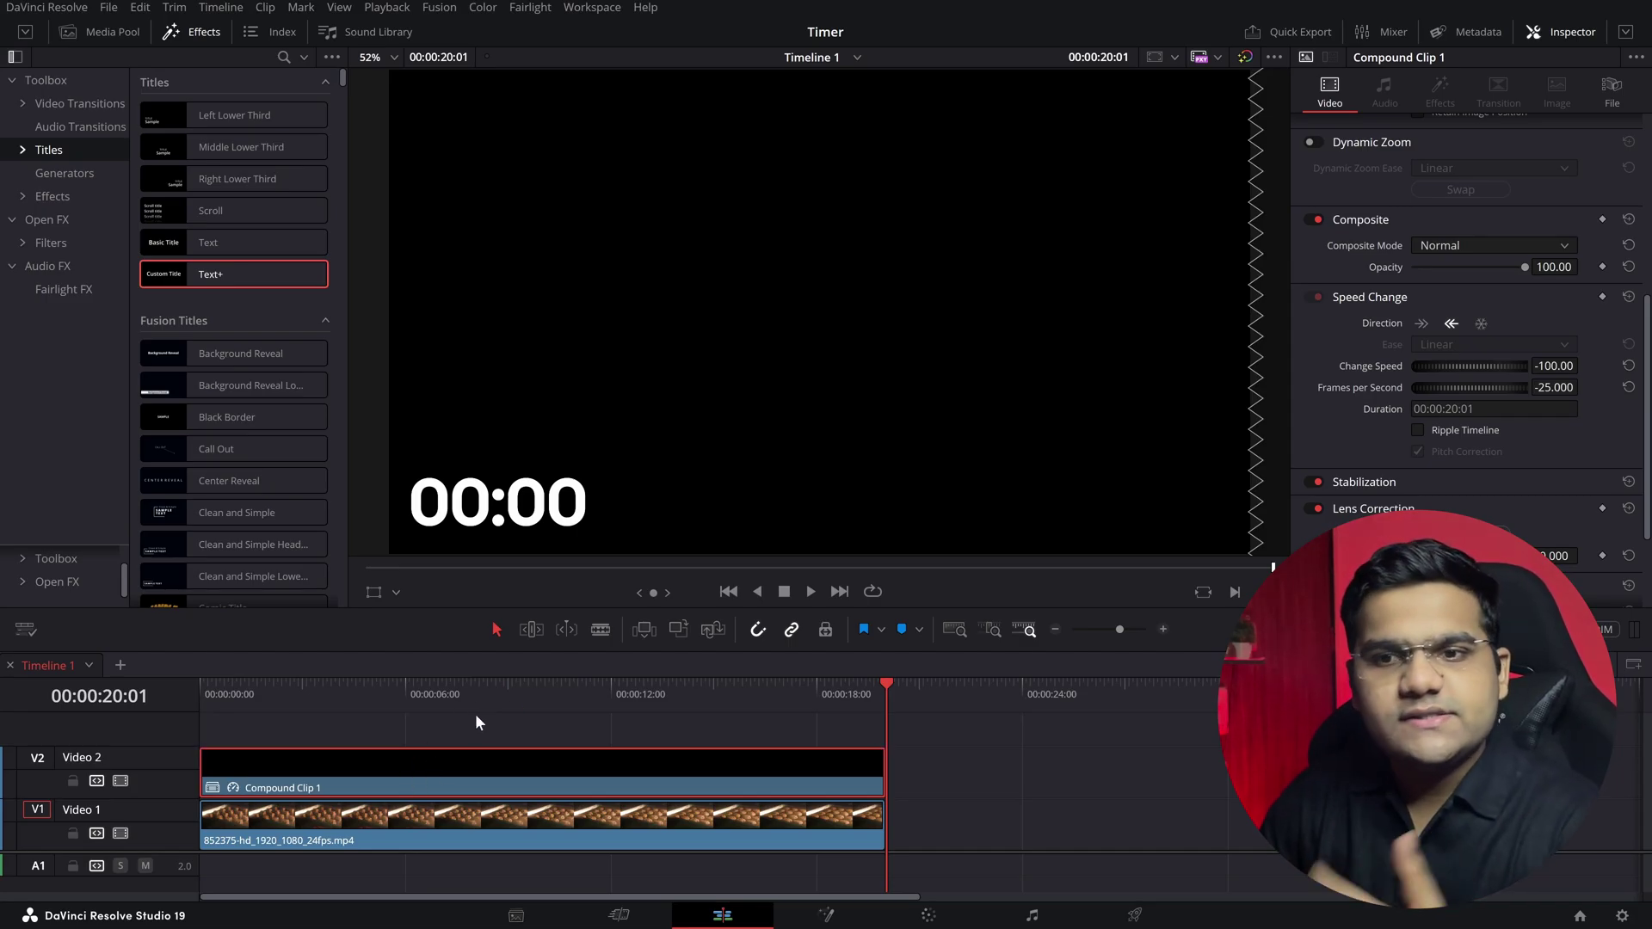
drag(472, 688, 3, 695)
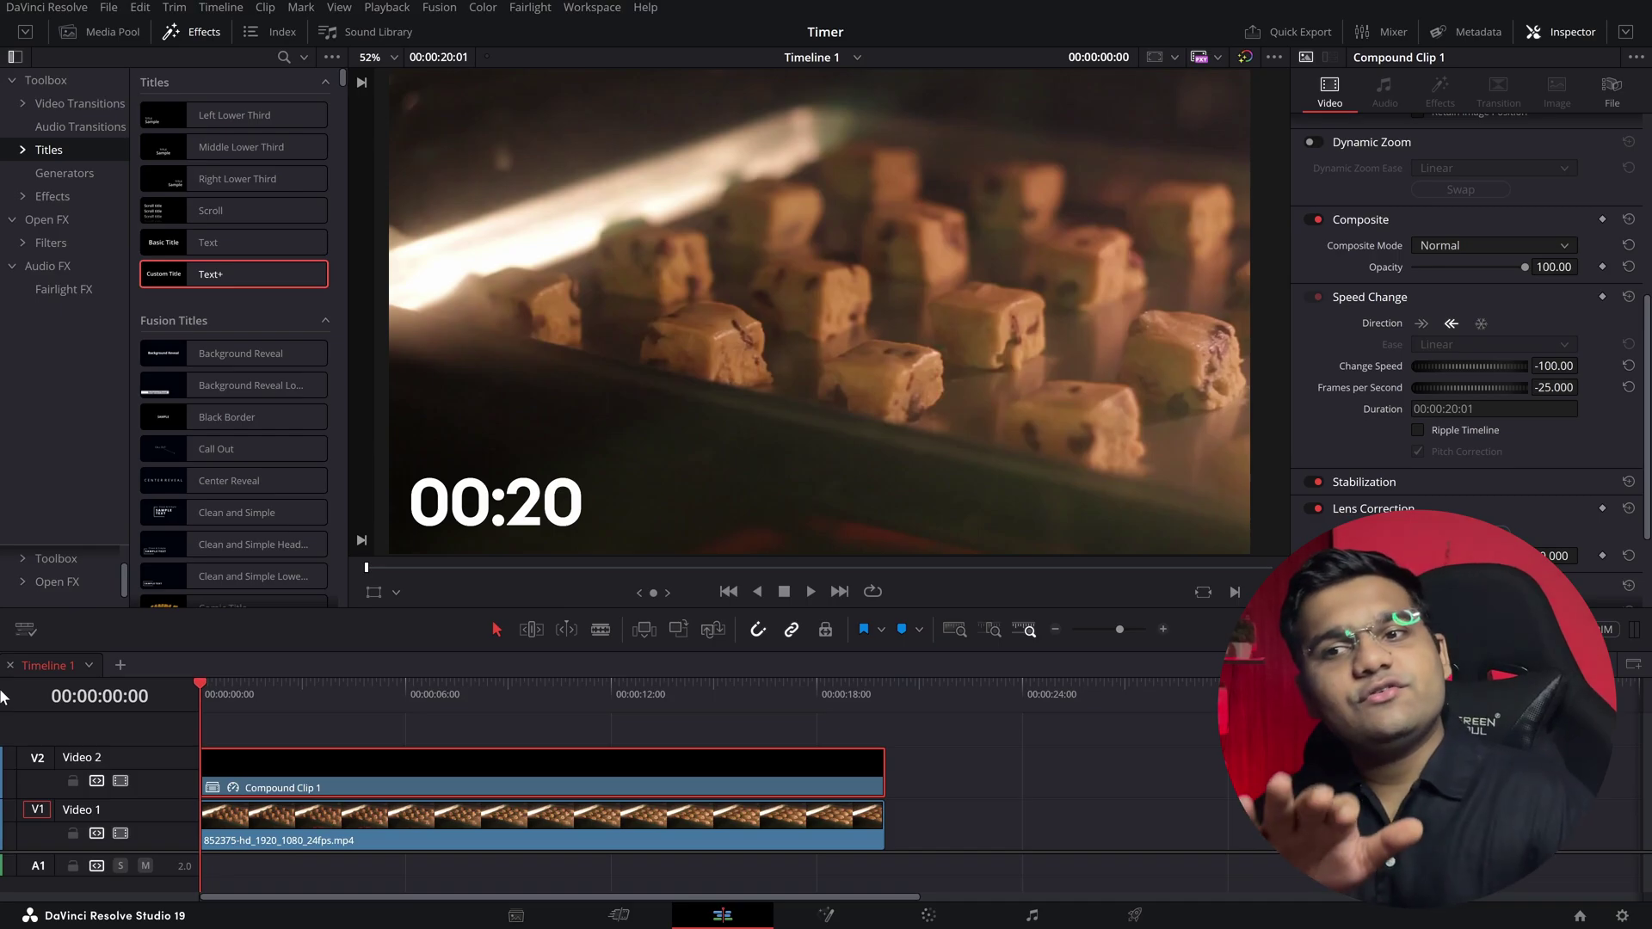
- Play from the start and stop with the countdown reading 00:07
key(space)
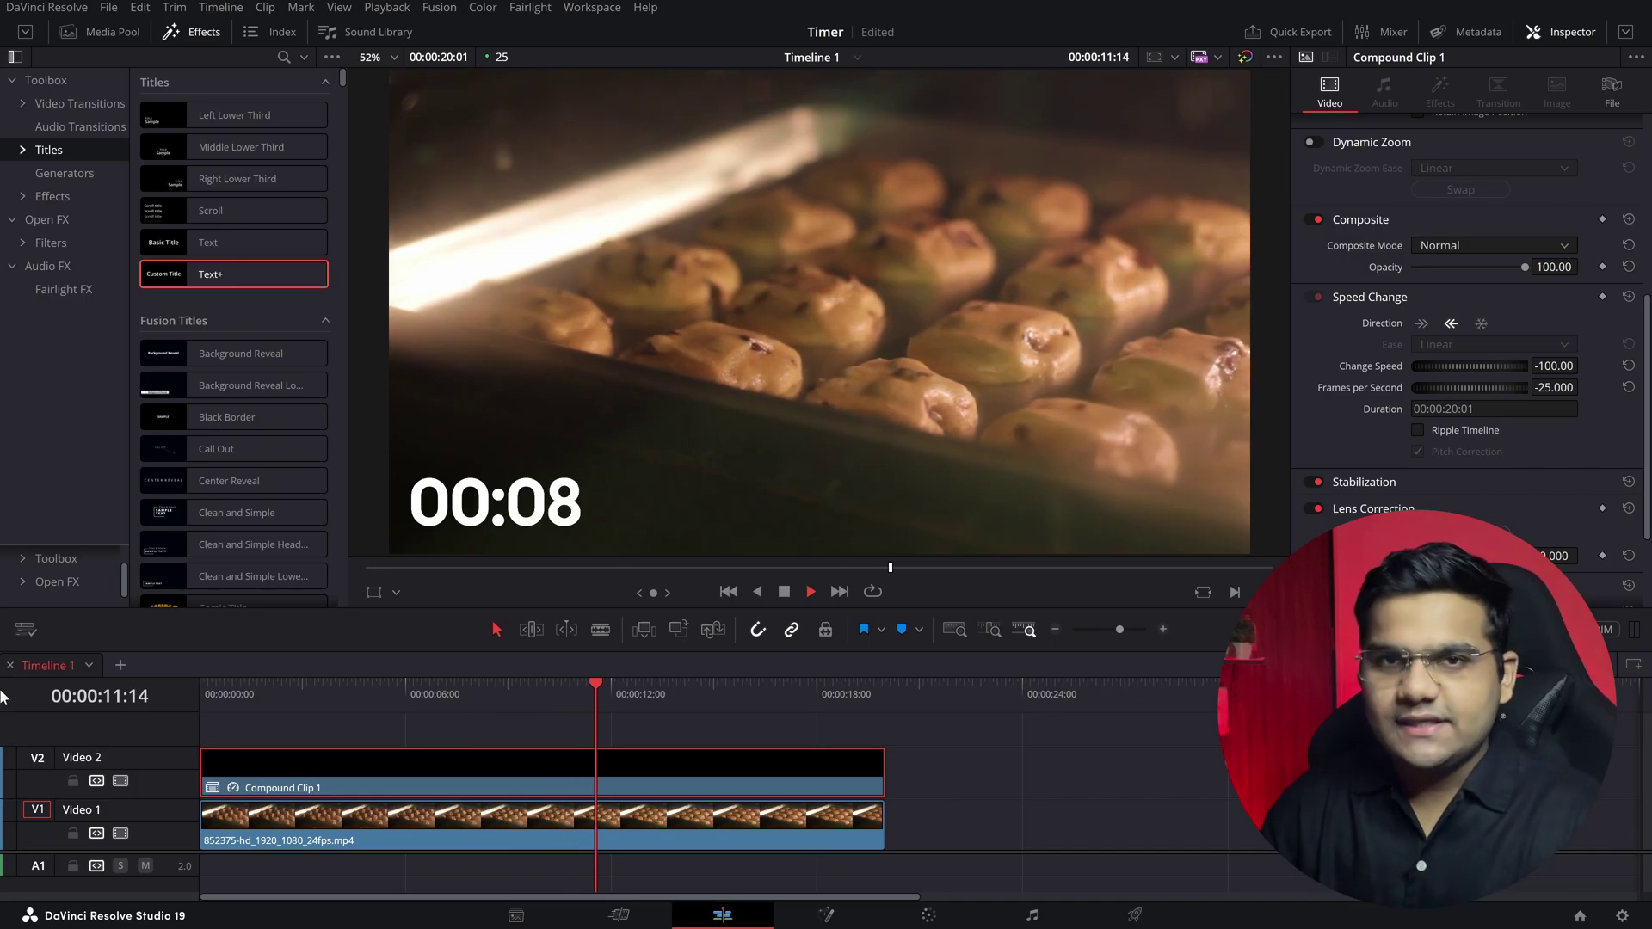
key(space)
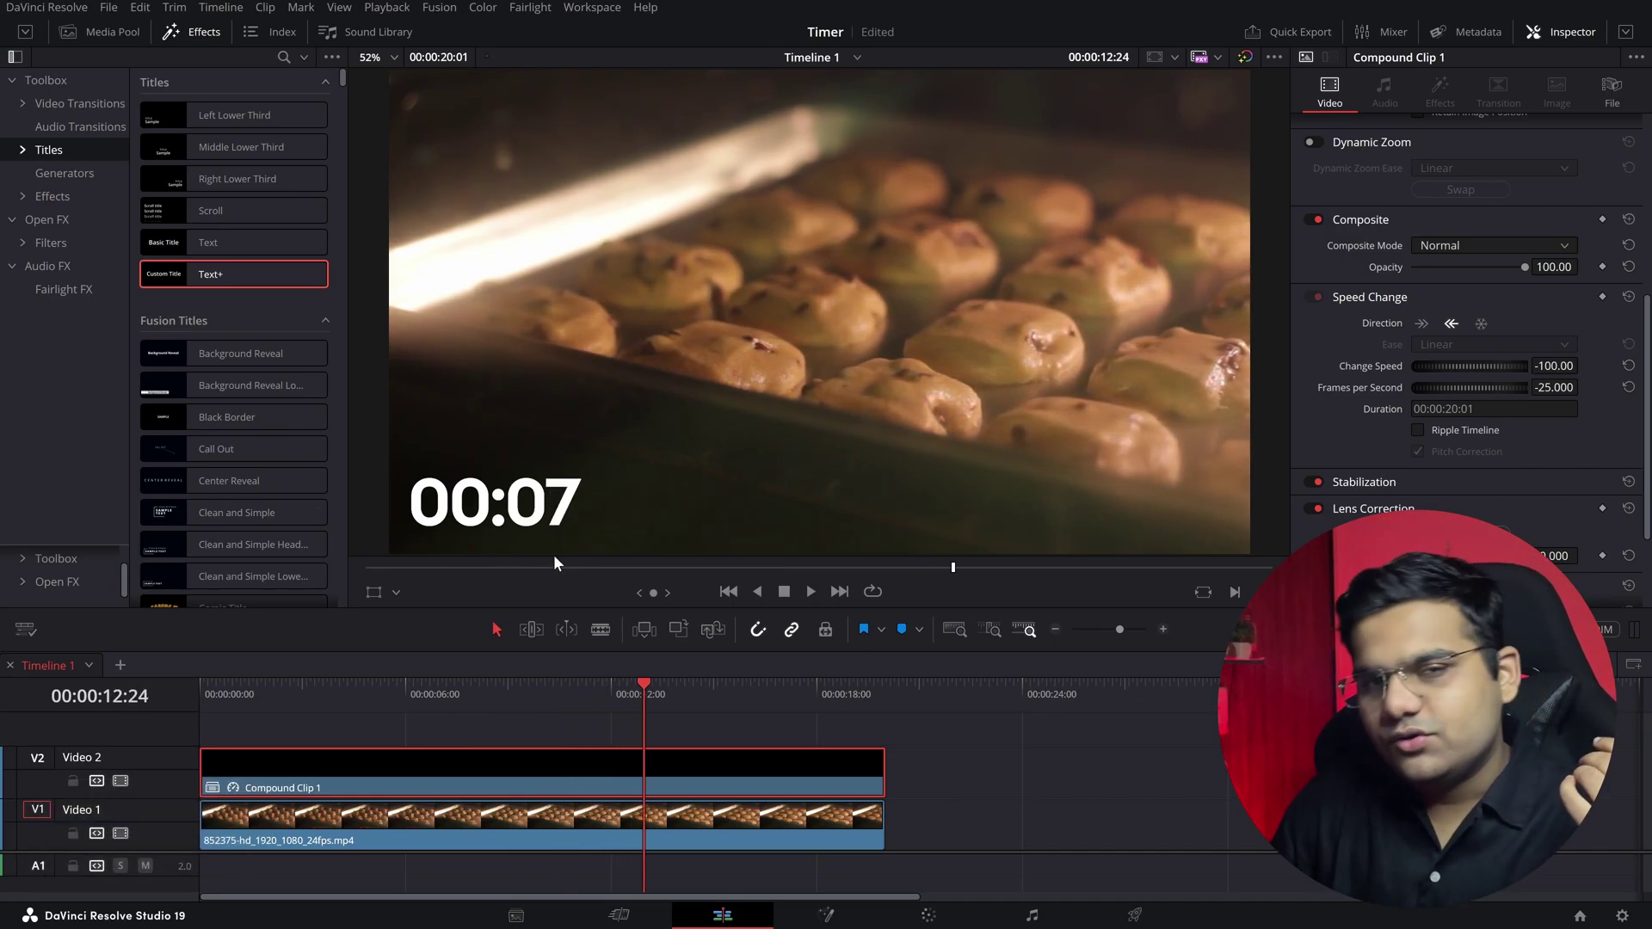
right_click(528, 781)
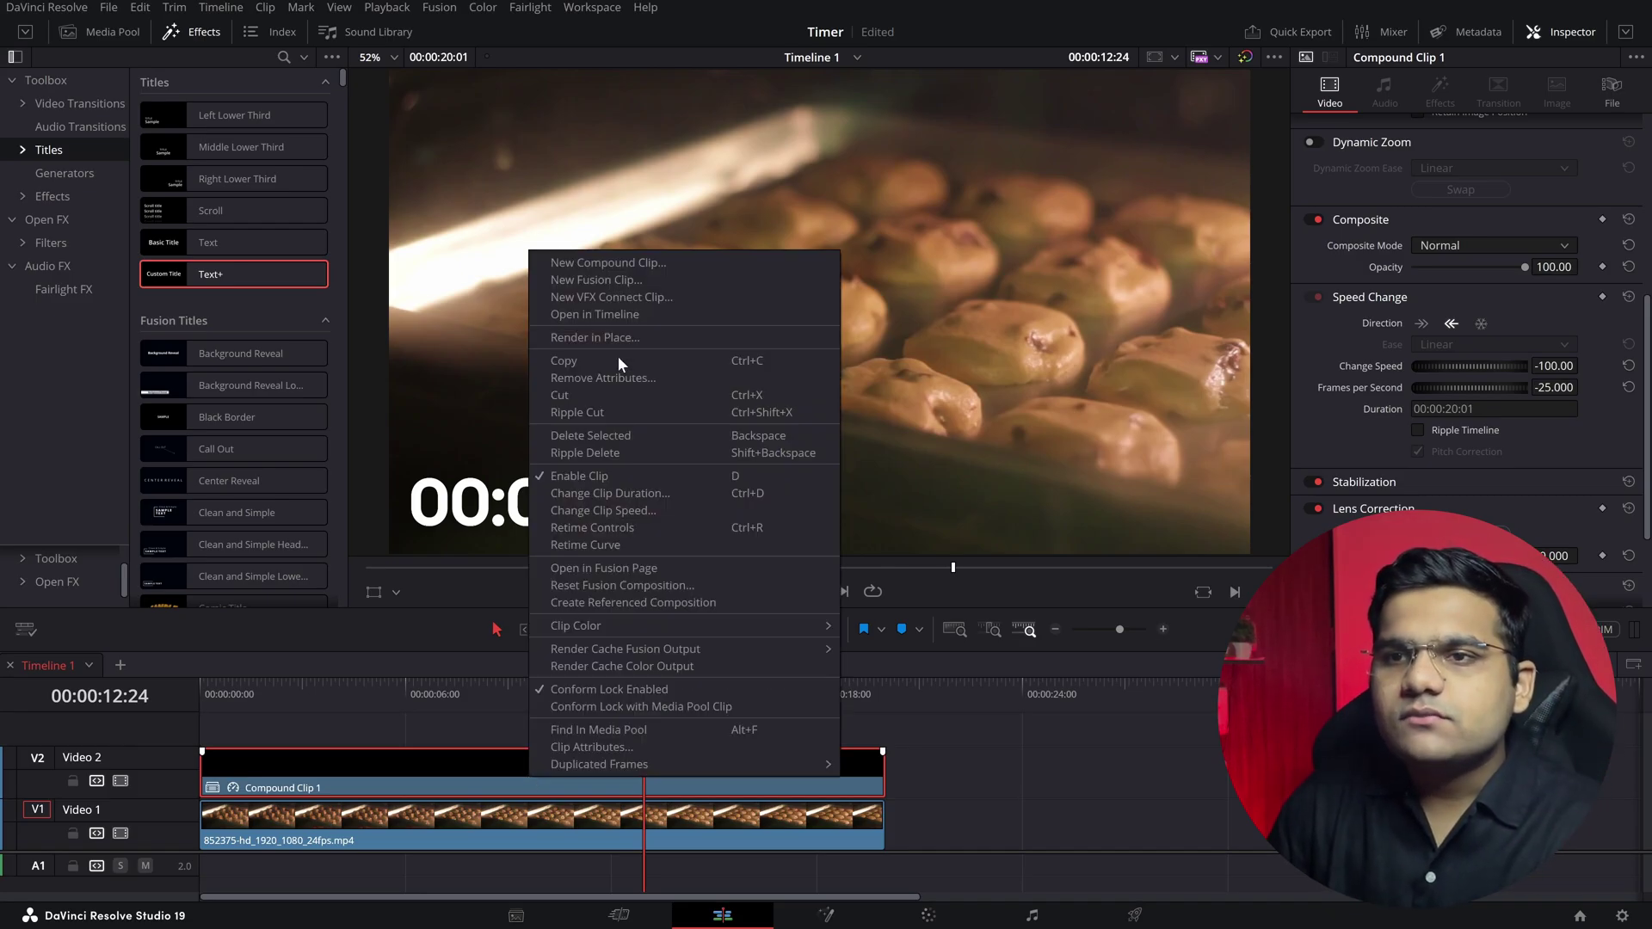
click(623, 314)
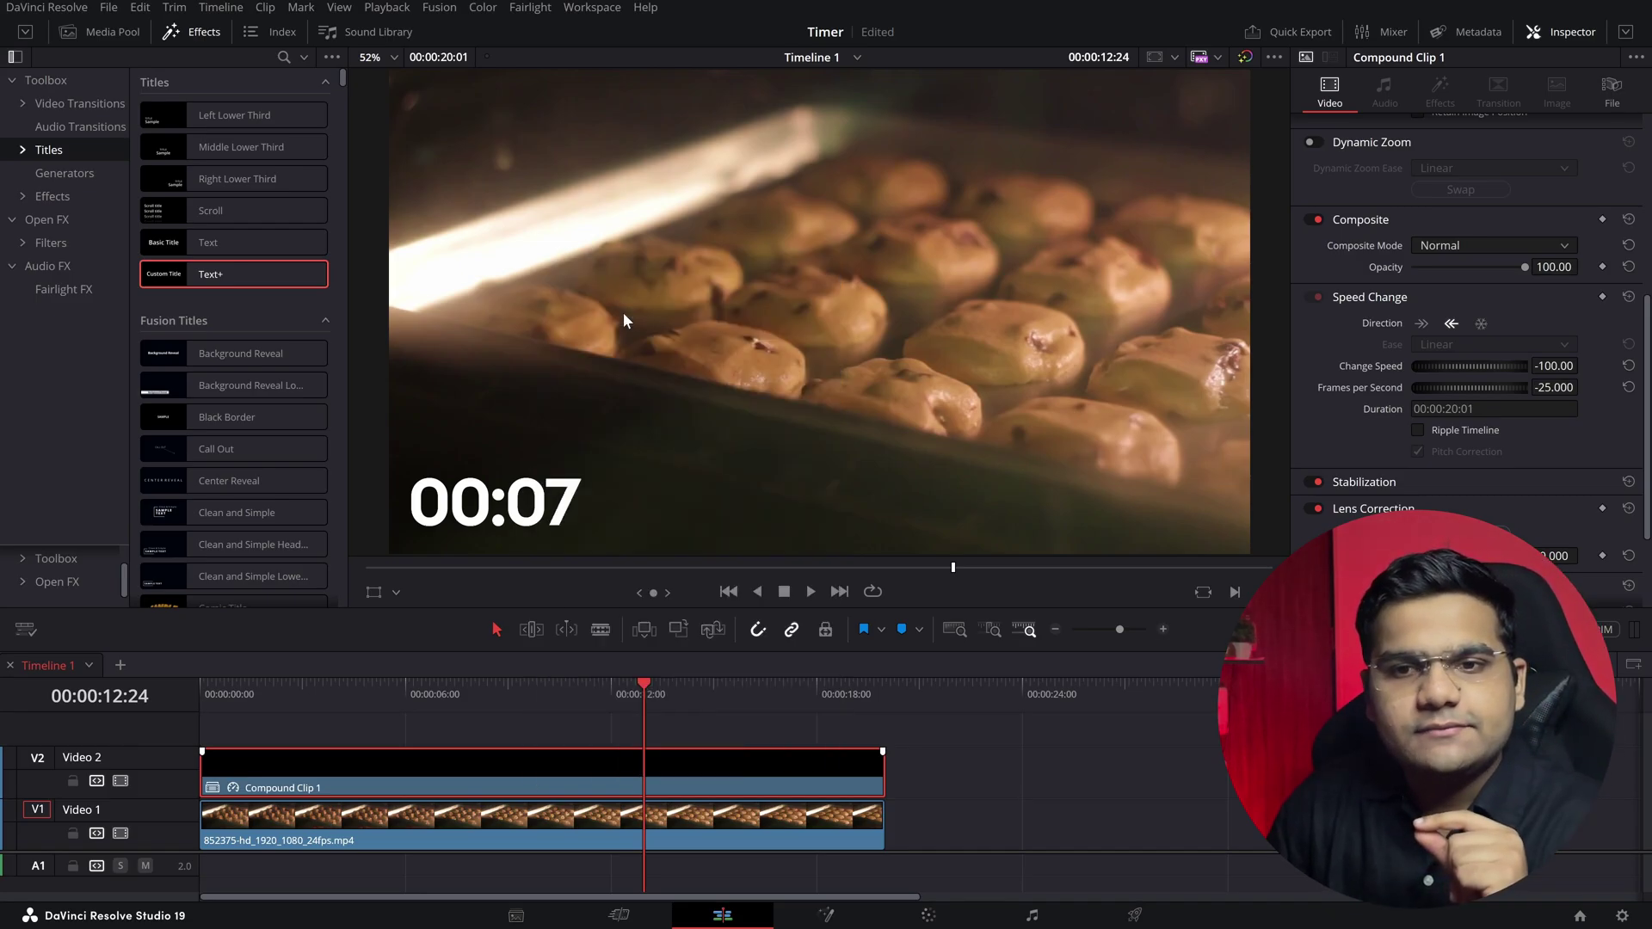
click(361, 752)
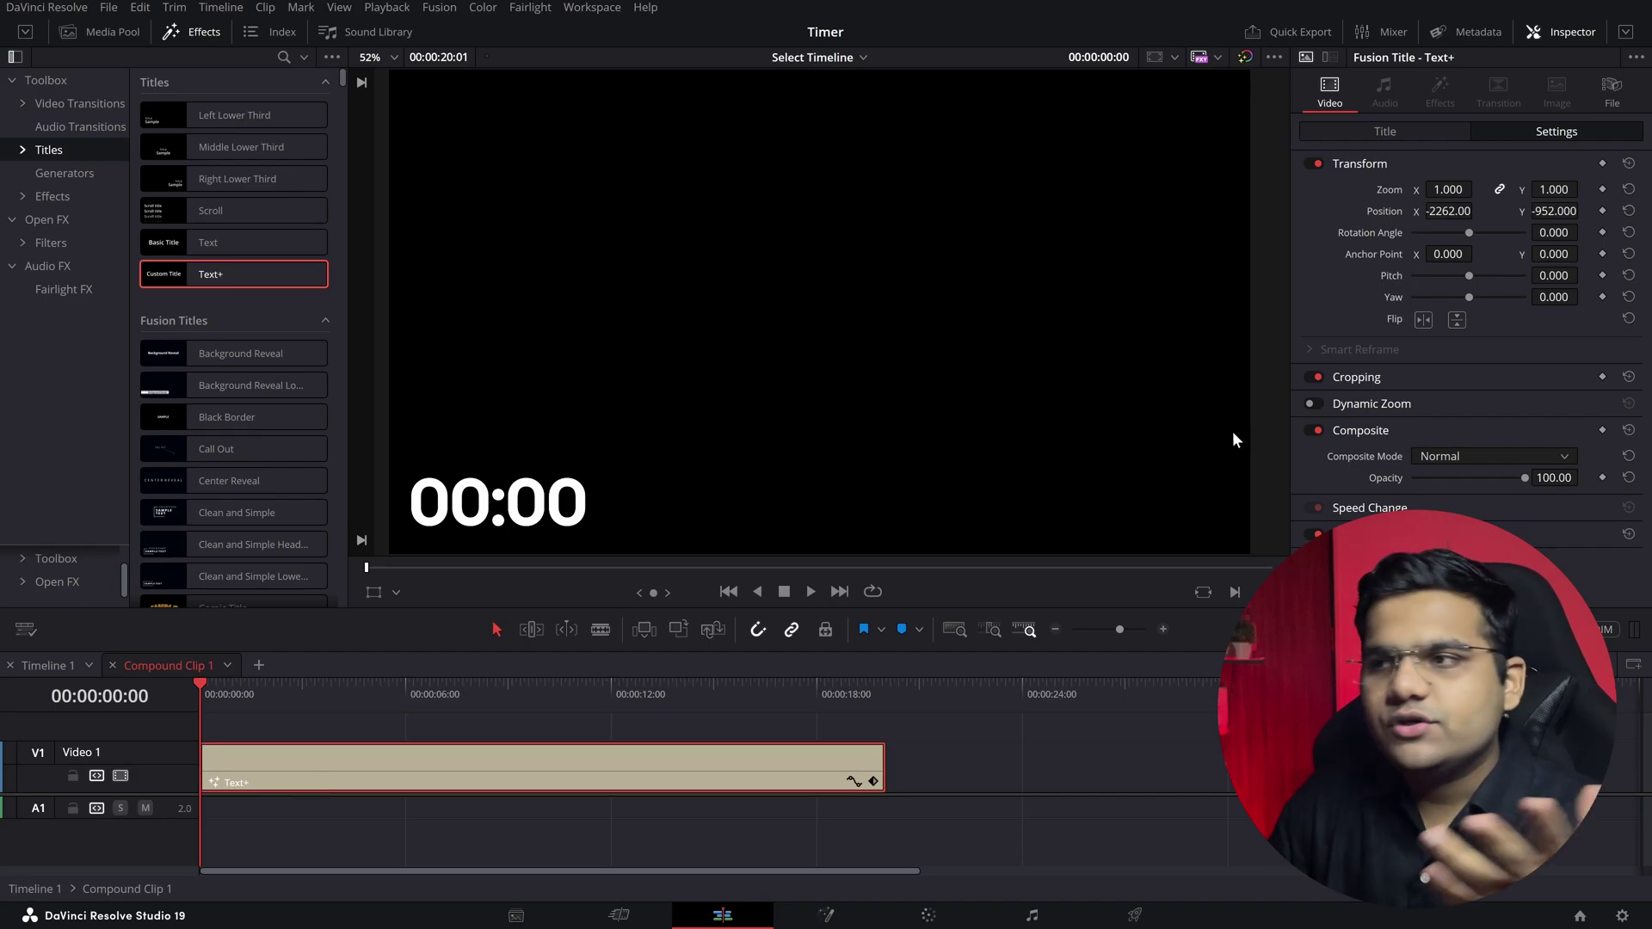
click(1385, 130)
click(1454, 215)
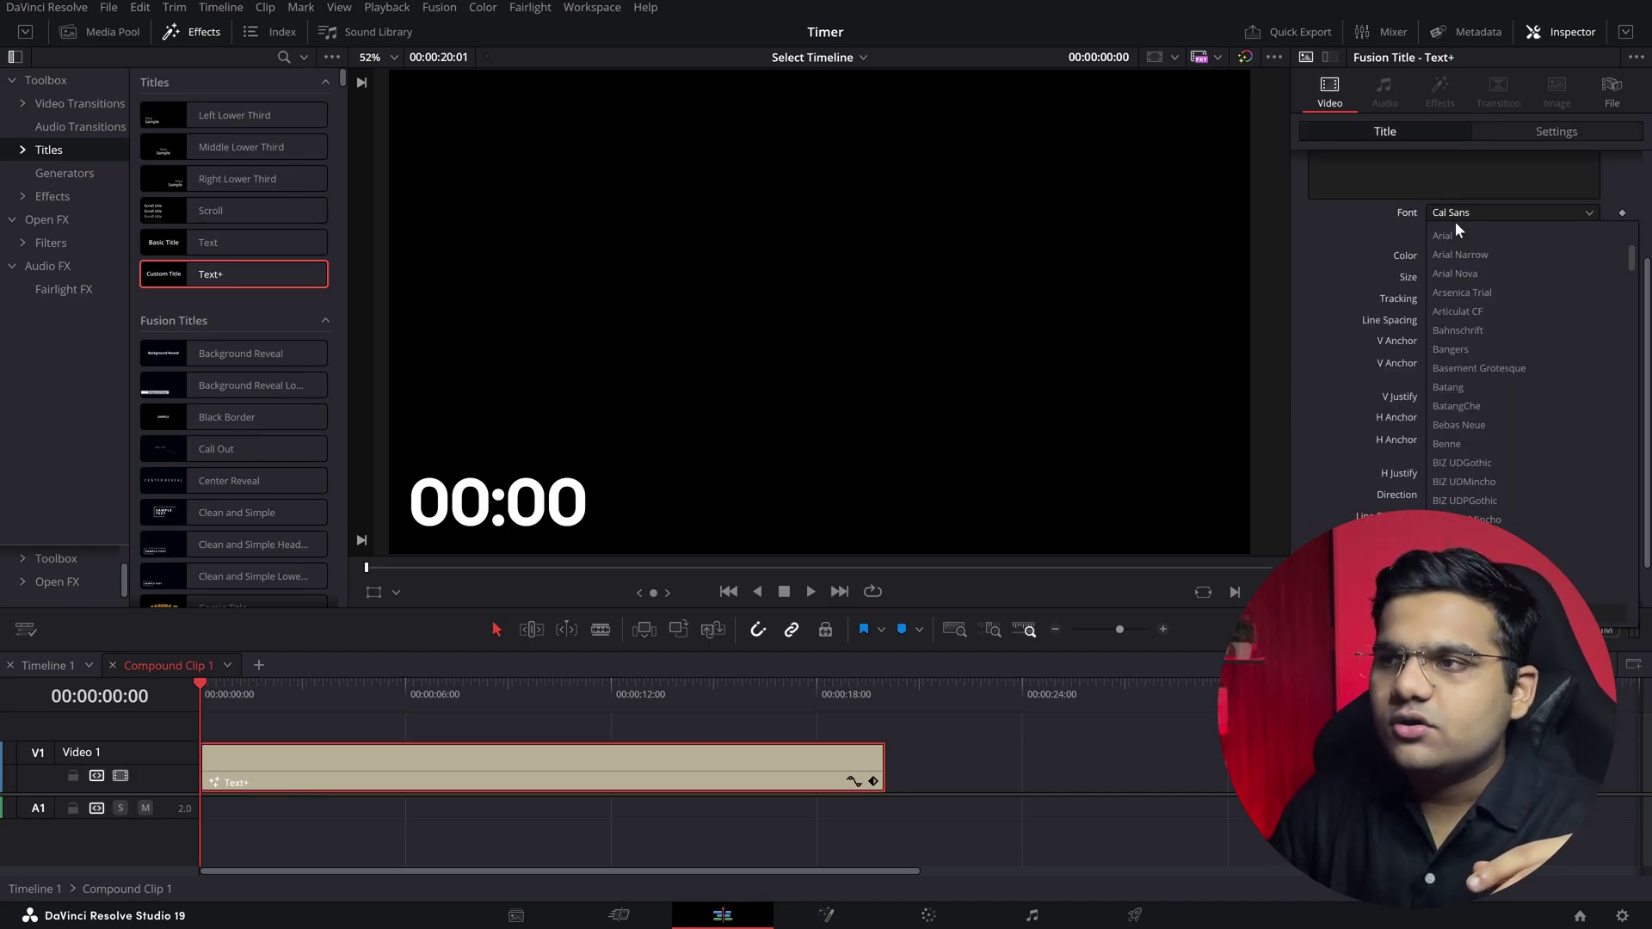
click(1352, 248)
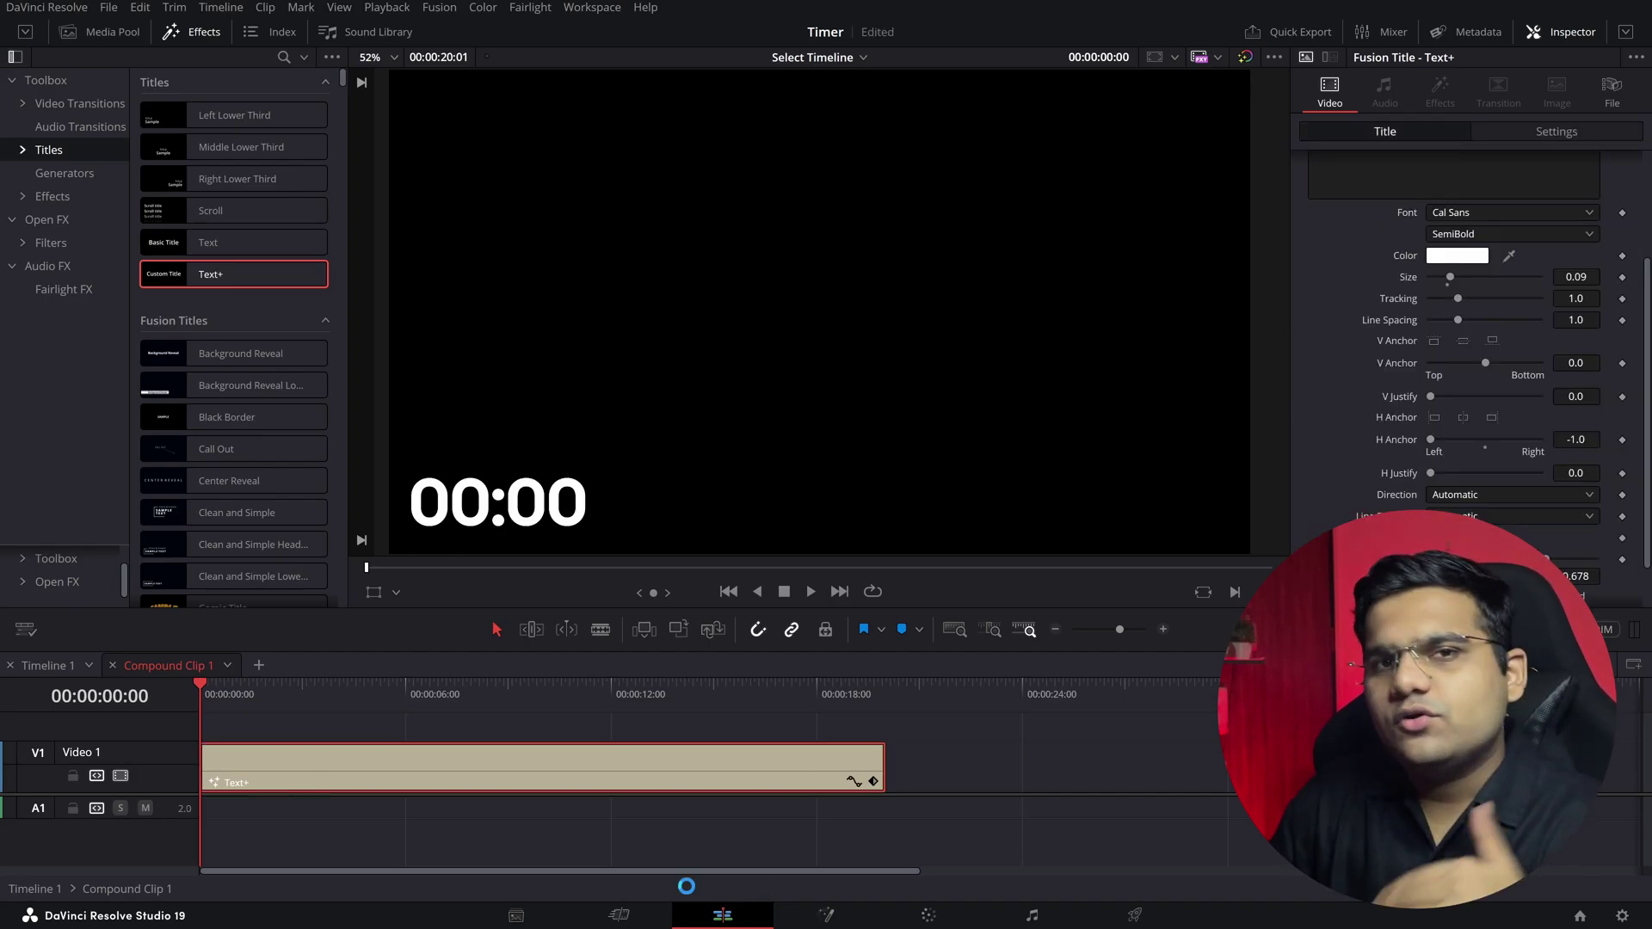
click(26, 632)
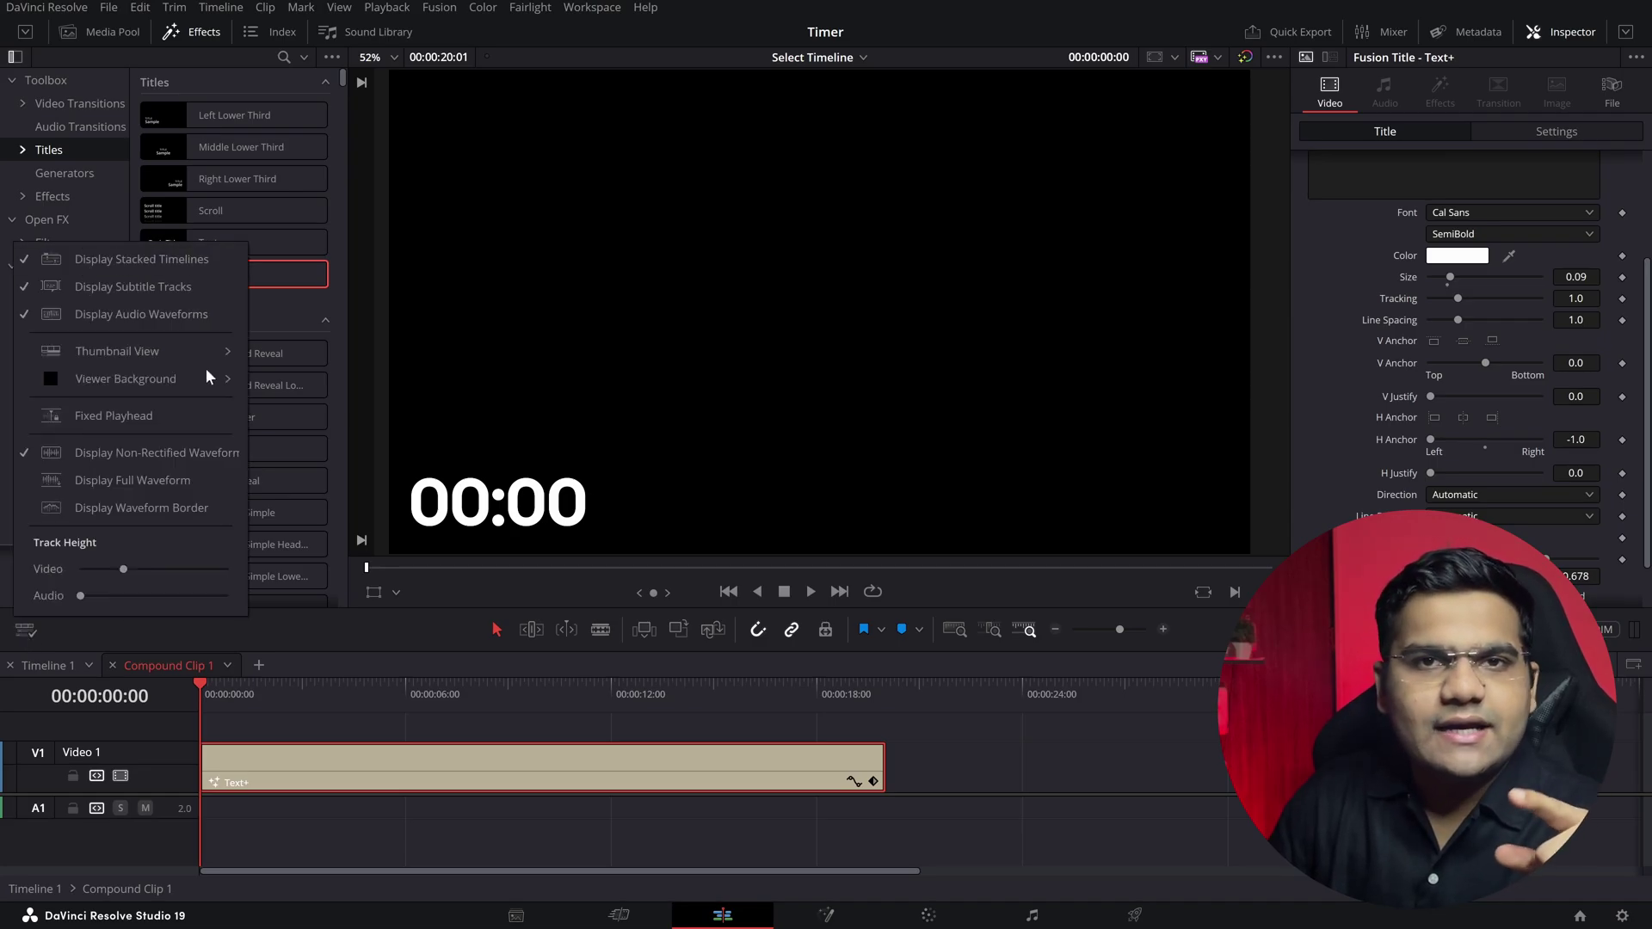
click(286, 814)
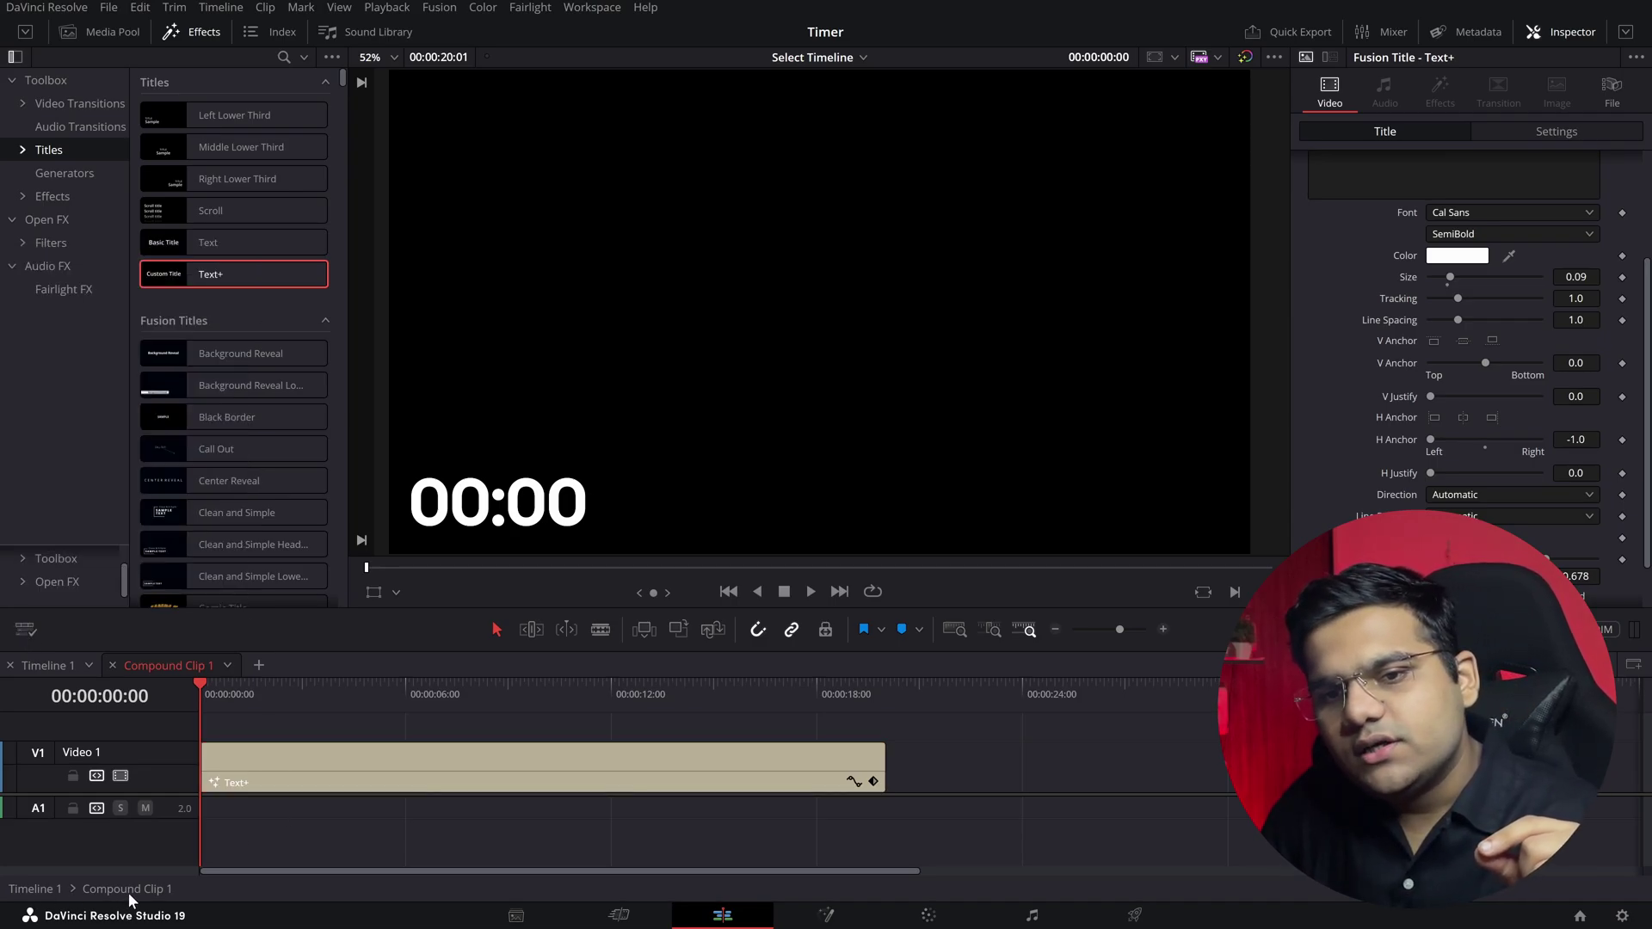
click(35, 892)
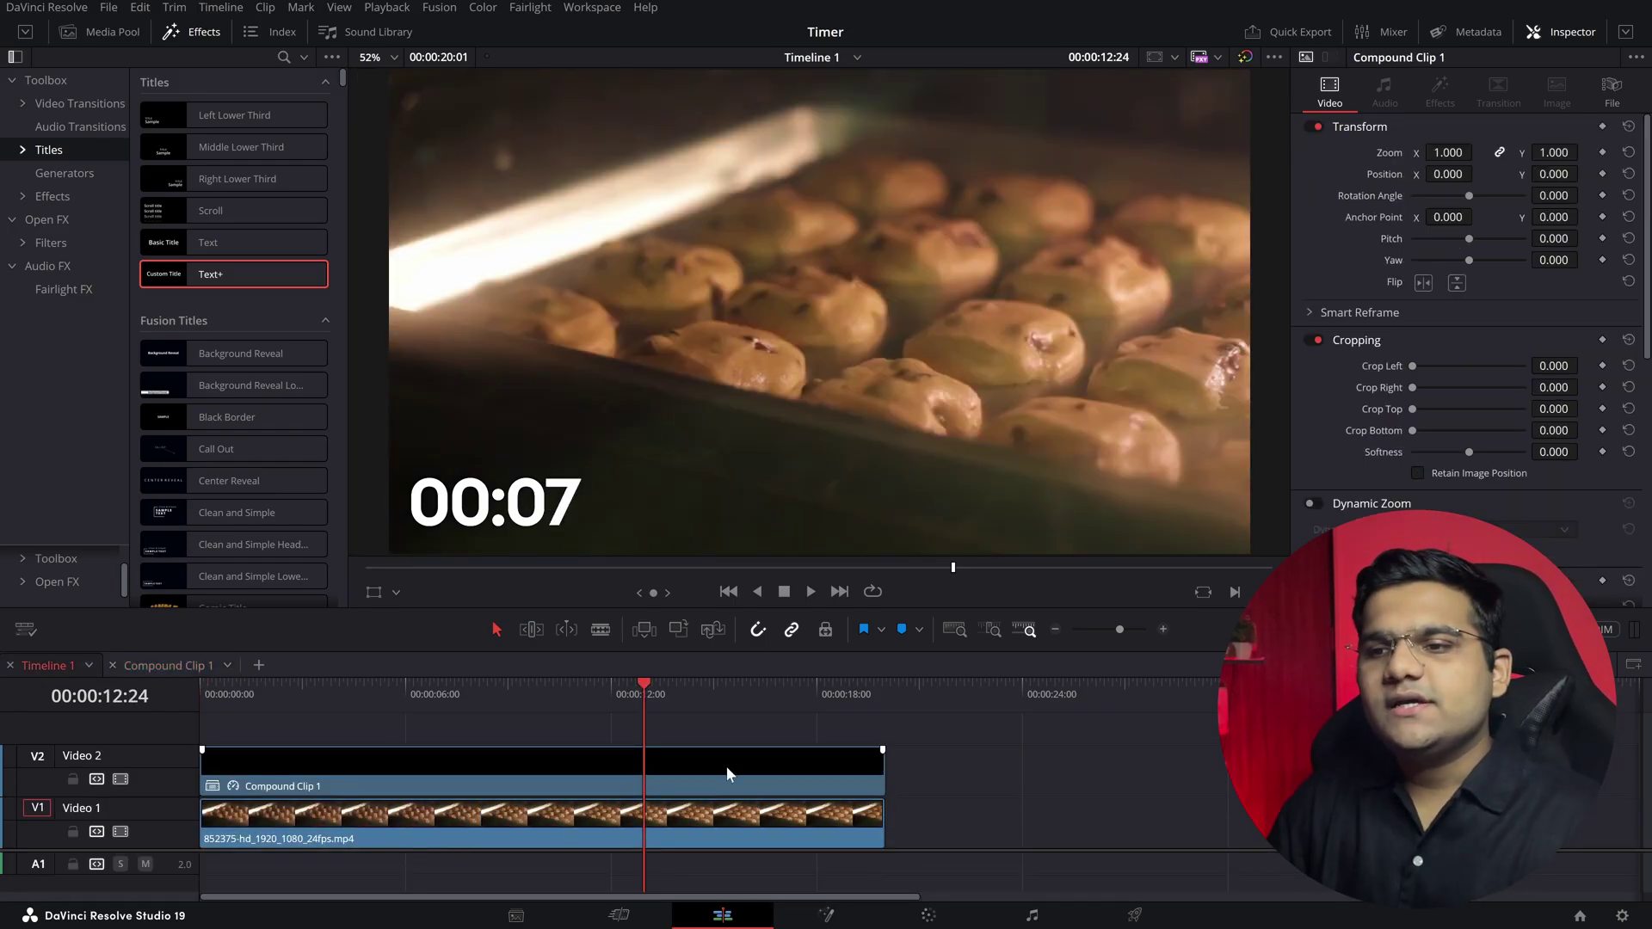
- Verify the timer reaches 00:00 at the clip's end, then open the Muffled Audio blog article
drag(770, 700, 884, 703)
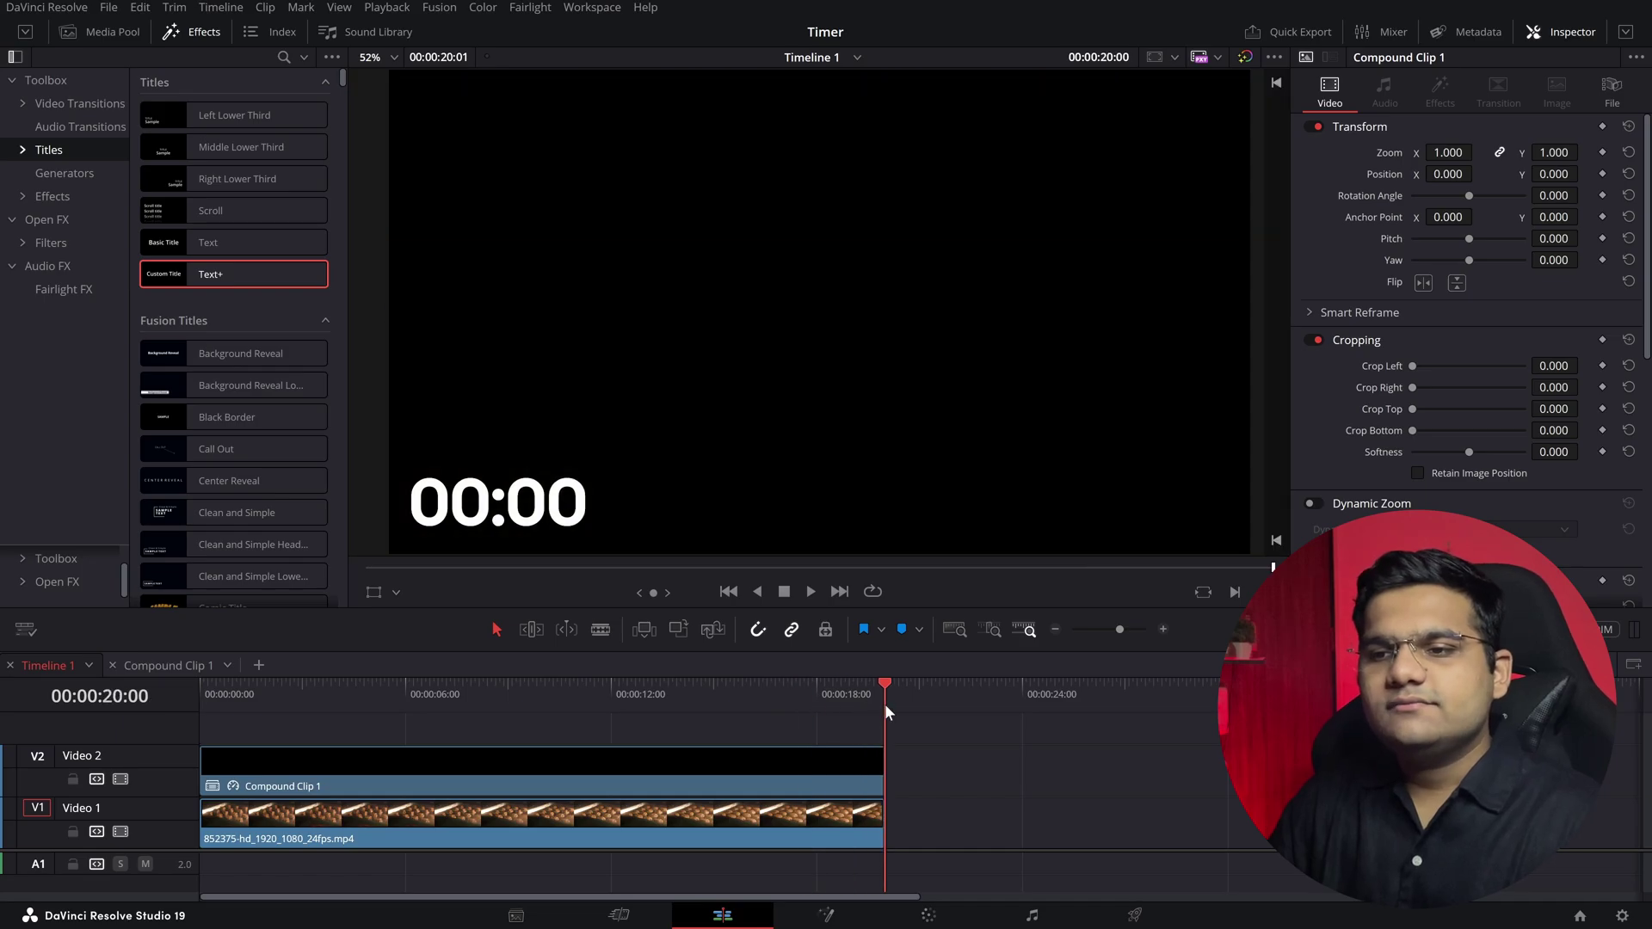
key(ctrl+equal)
click(917, 761)
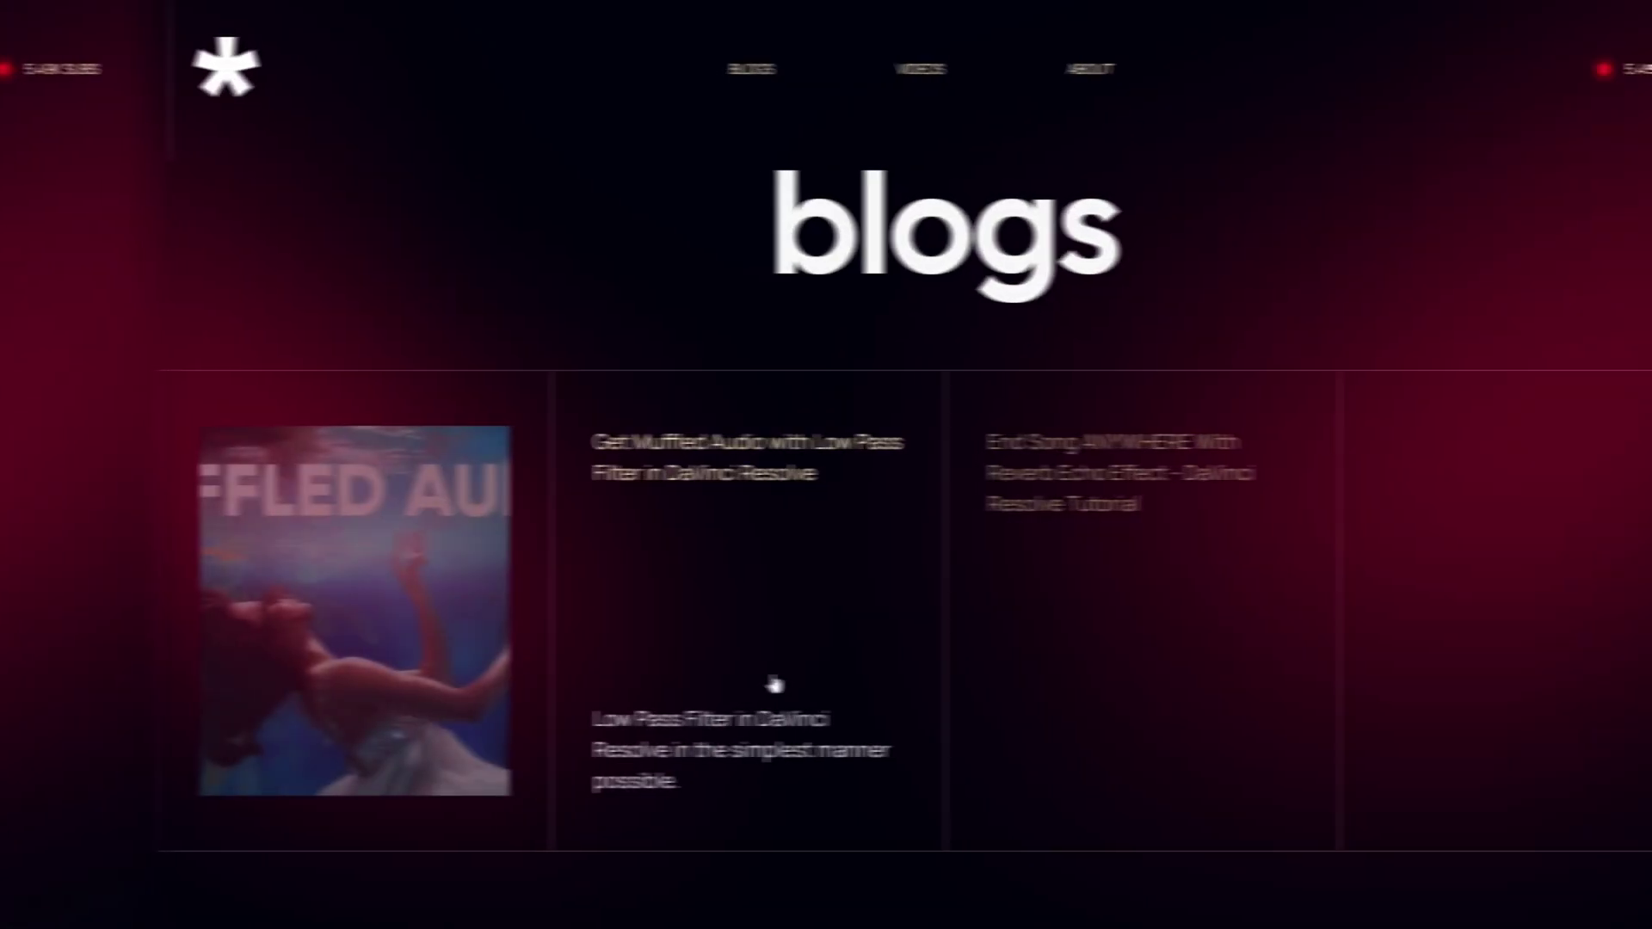
click(651, 683)
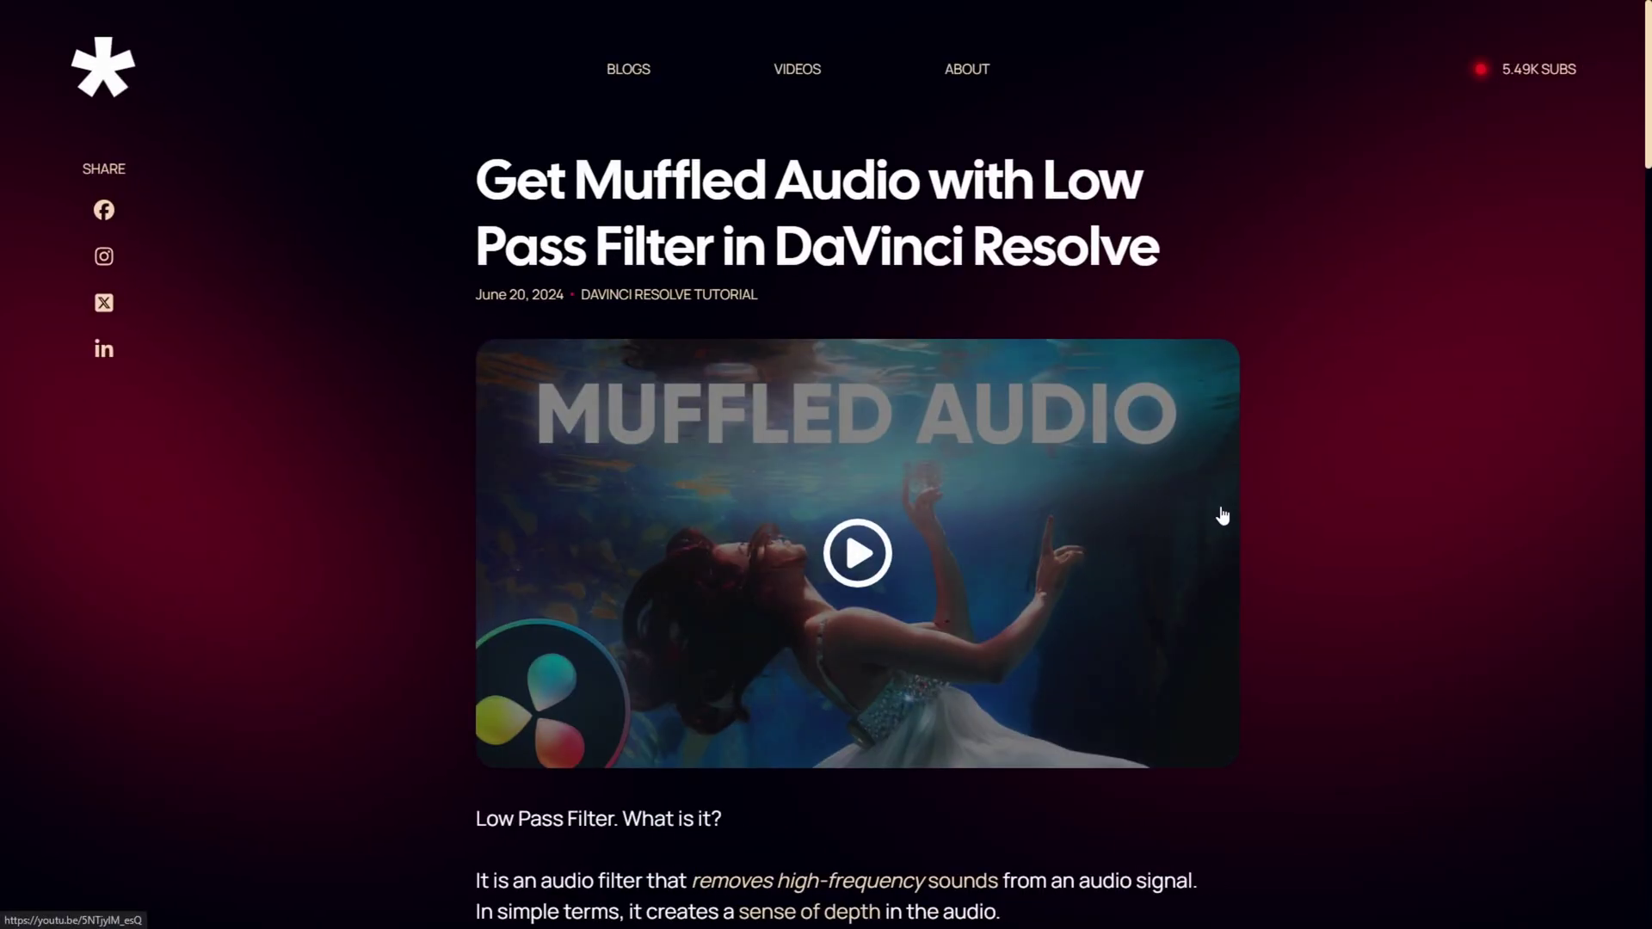
scroll(1397, 468, down, 8)
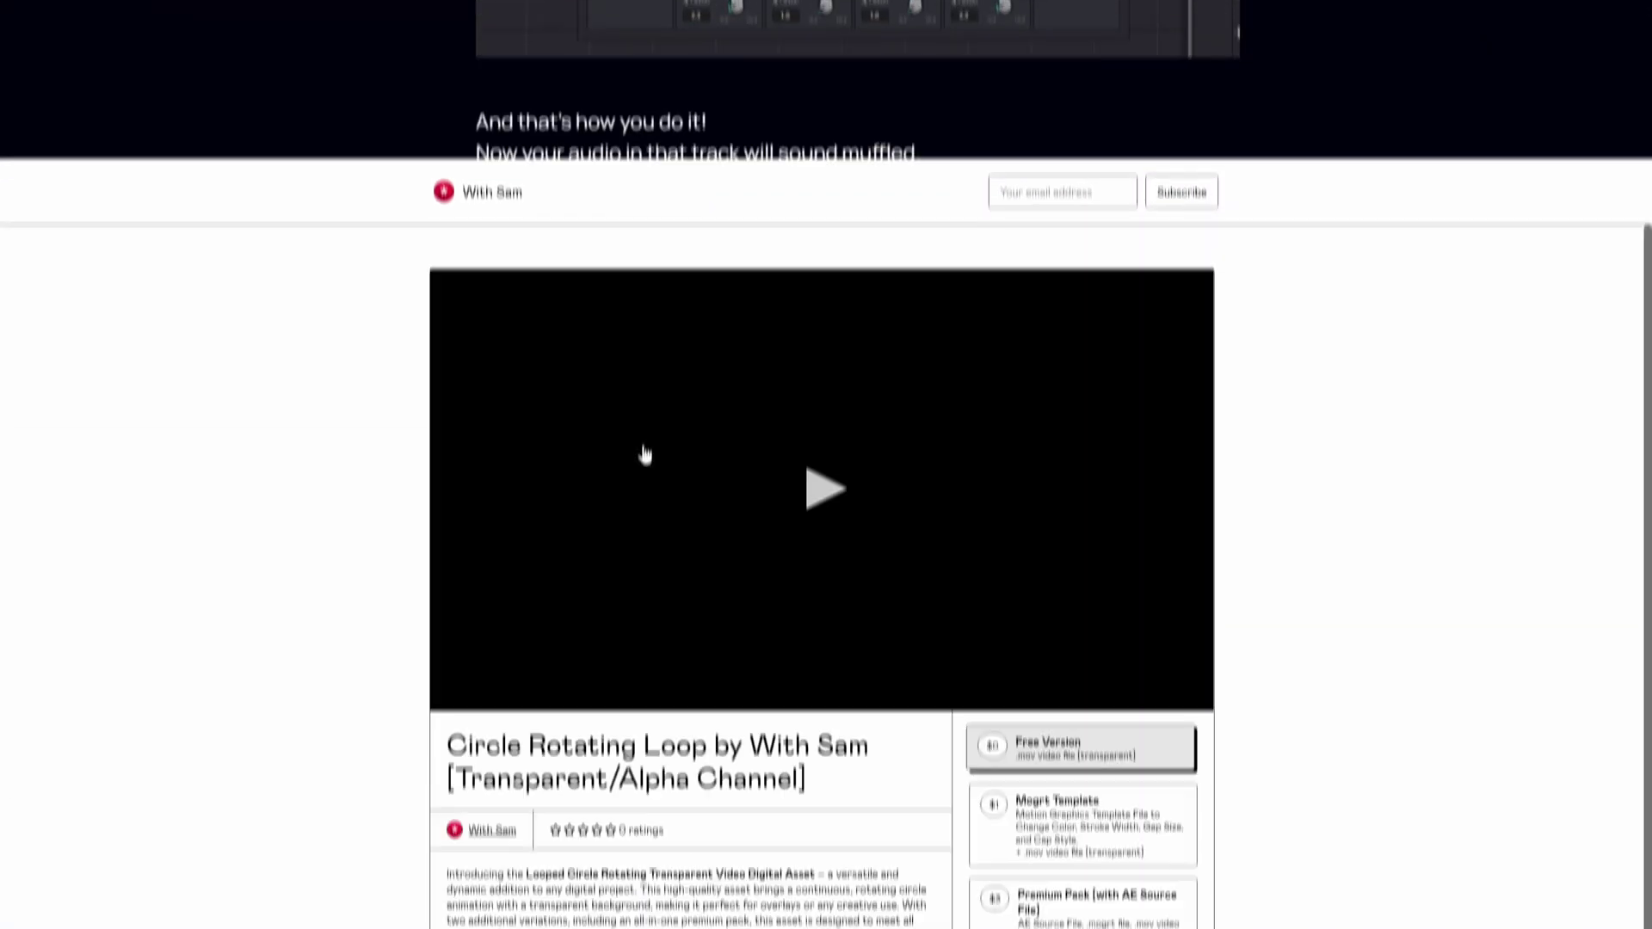